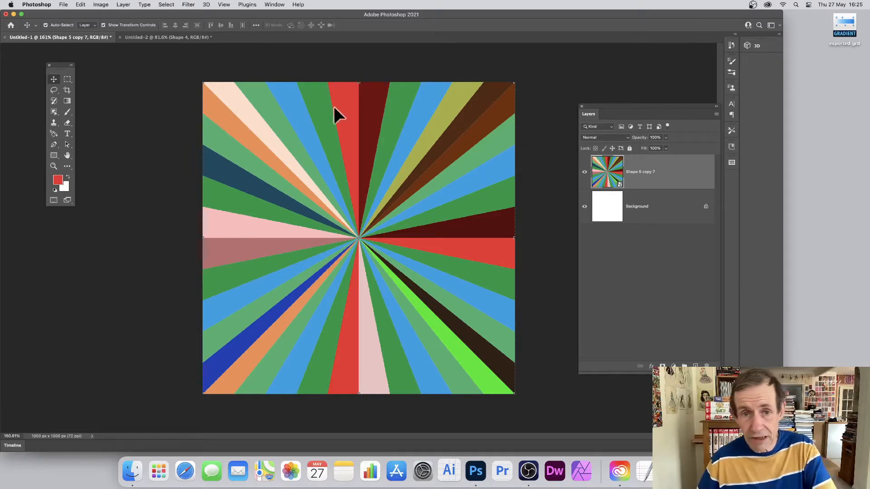
Switch to the Untitled-2 document and undo every previous edit back to the blank white canvas.
click(169, 36)
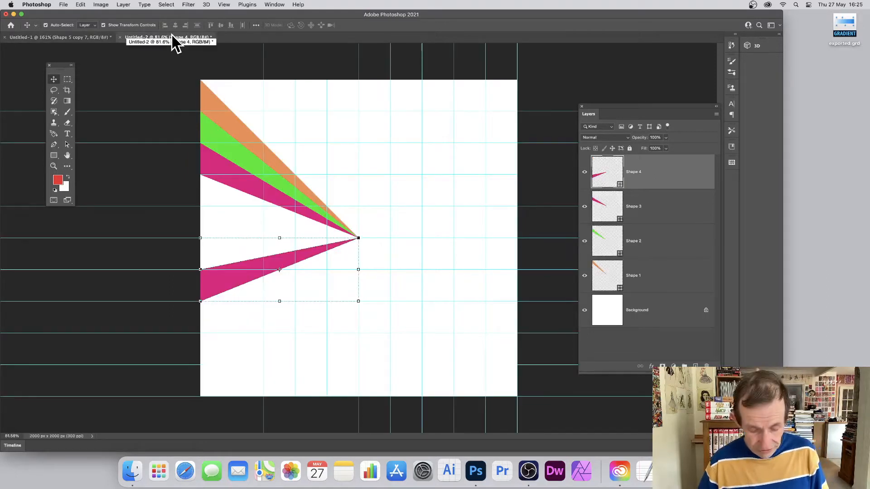
key(super+z)
key(super+z)
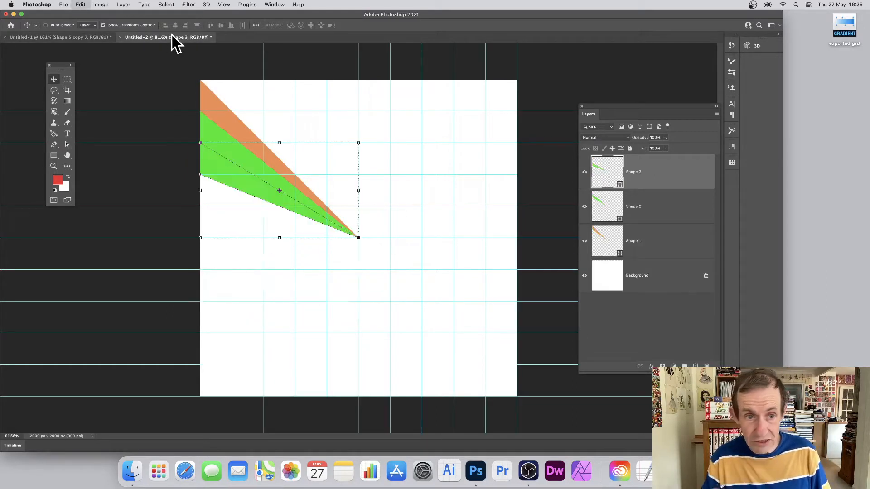
key(super+z)
key(super+z)
key(super+z)
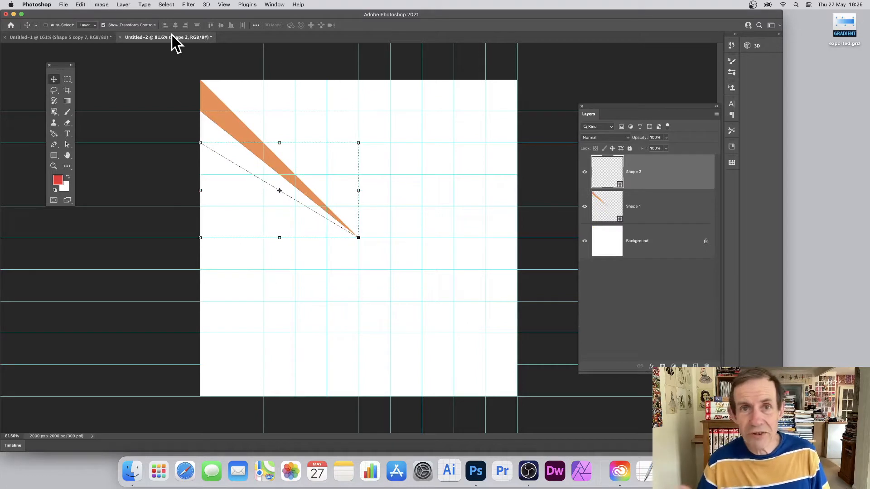
key(super+z)
key(super+z)
key(super+z)
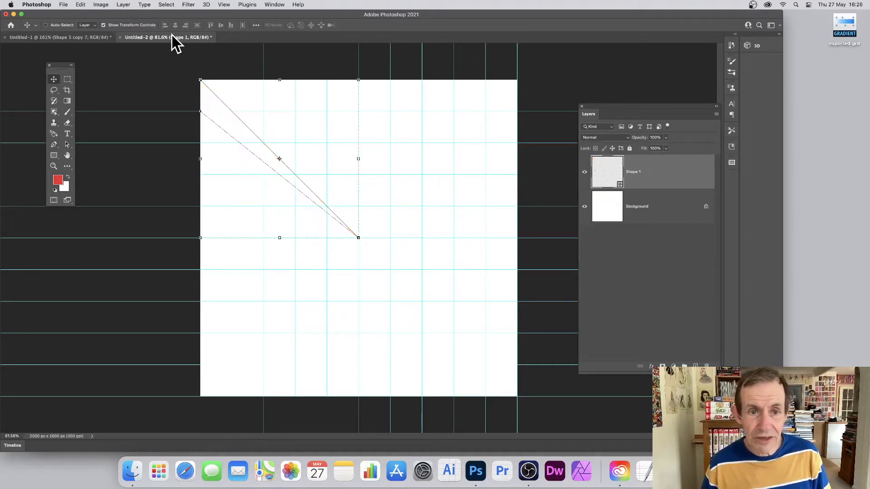
key(super+z)
key(super+z)
key(super+z)
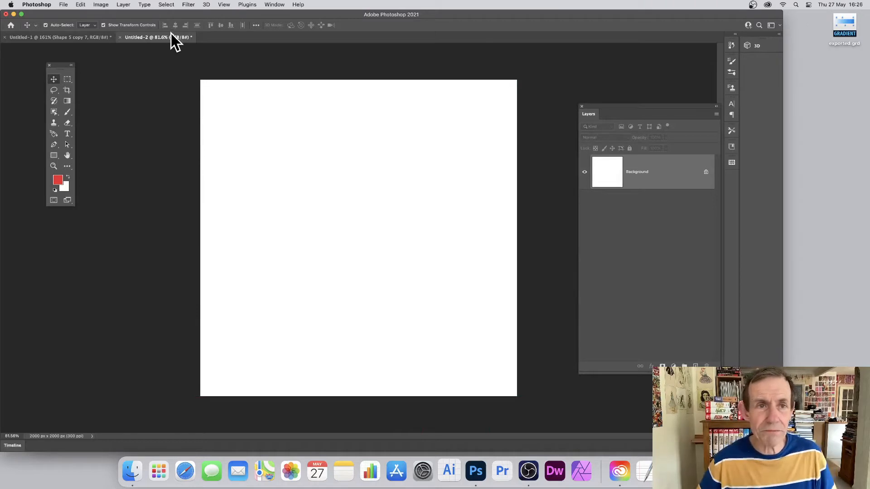
Add a new guide layout of 10 columns and 10 rows across the canvas.
click(224, 5)
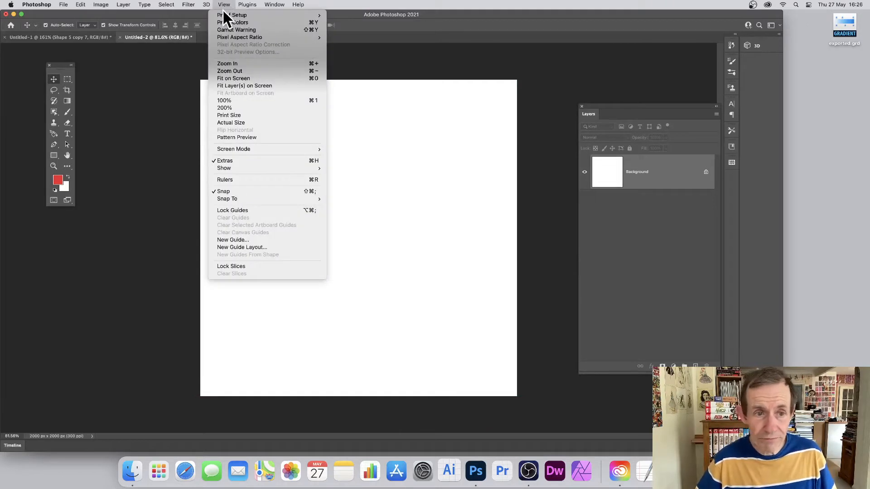
click(257, 247)
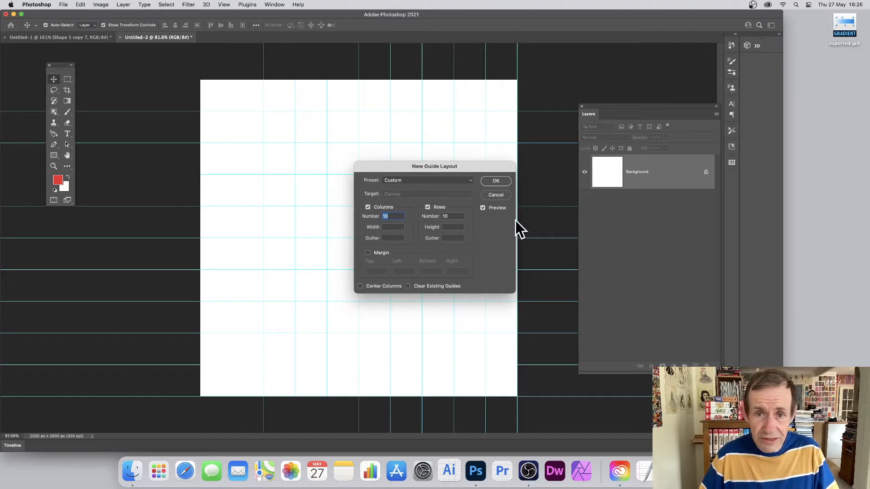
click(498, 181)
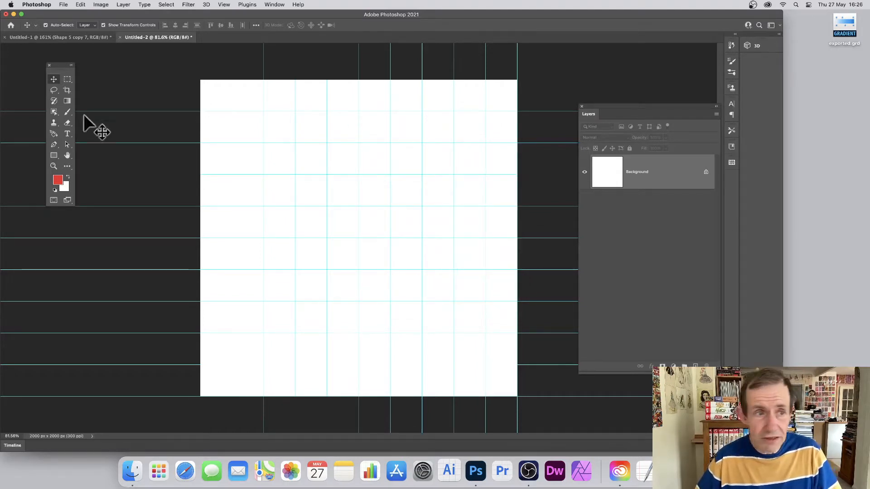
Try starting a Pen tool shape with an anchor at the canvas's top-left corner.
click(54, 145)
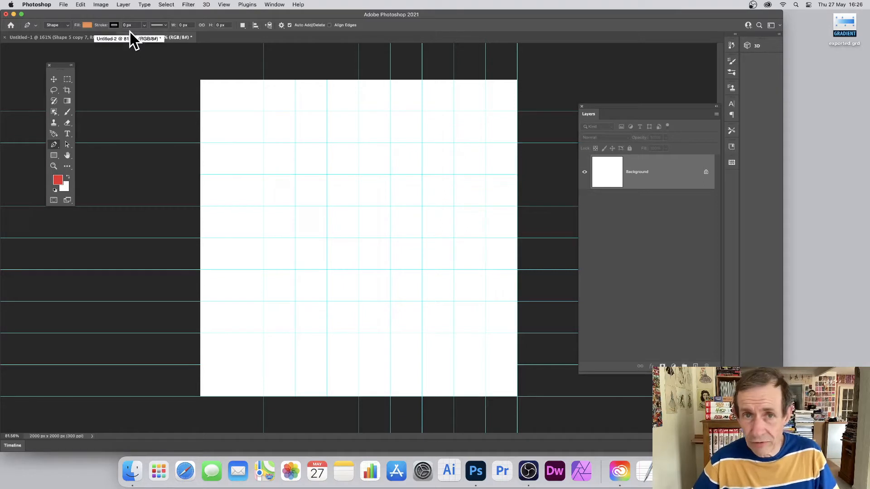
click(201, 80)
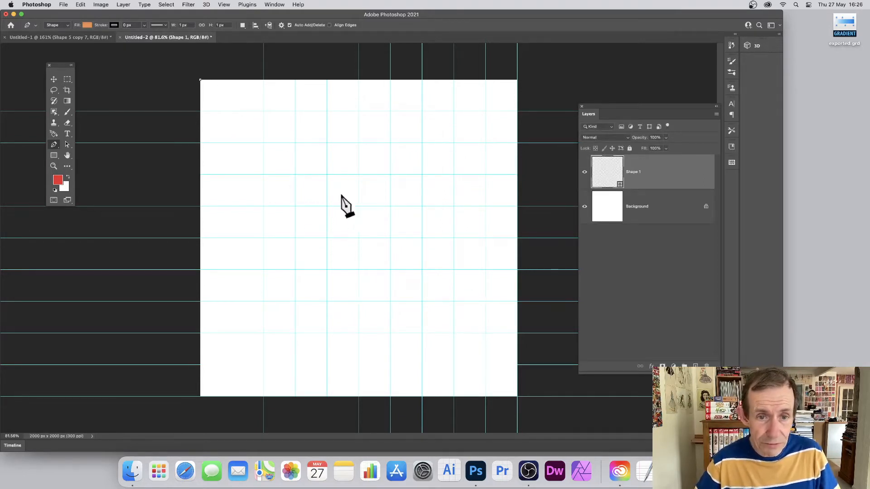
key(super+z)
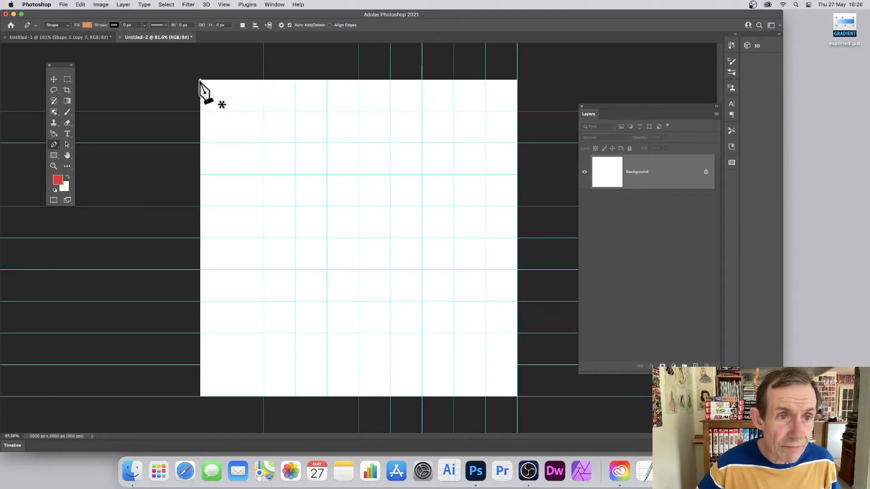
key(super+semicolon)
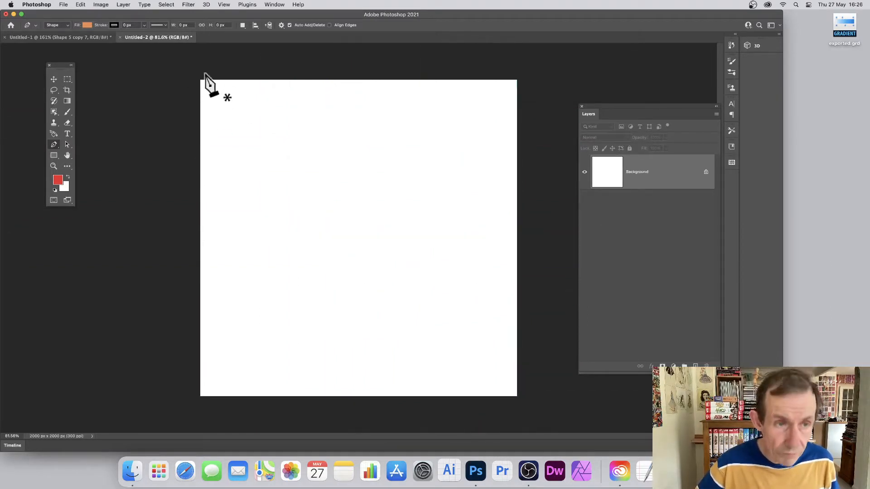
click(80, 4)
click(87, 24)
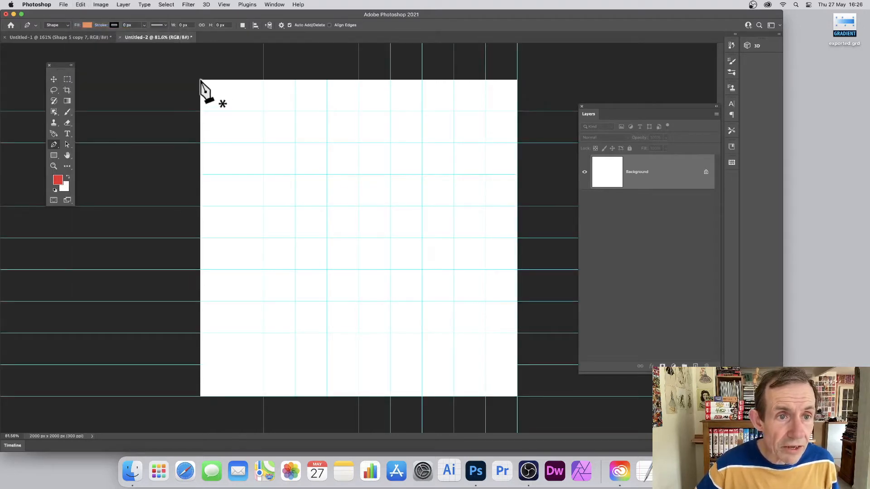
Draw a thin wedge shape from the canvas's top-left corner to the centre and back to the first guide down the edge.
click(201, 80)
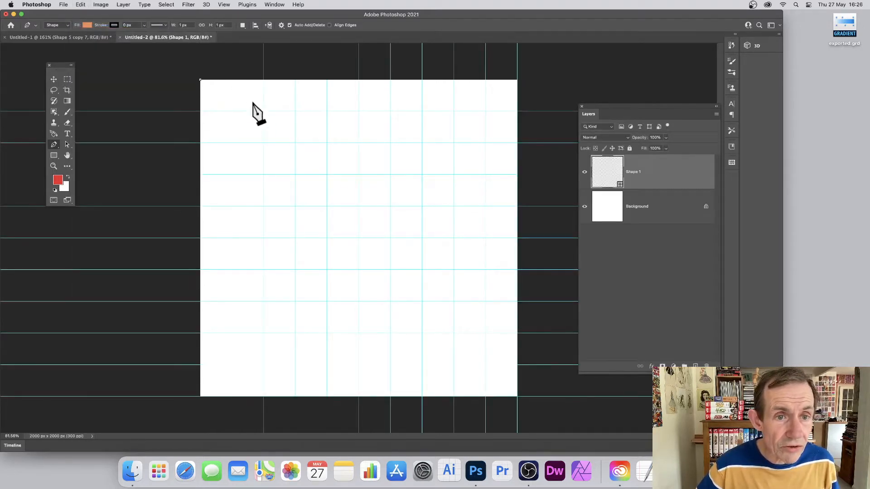
click(359, 238)
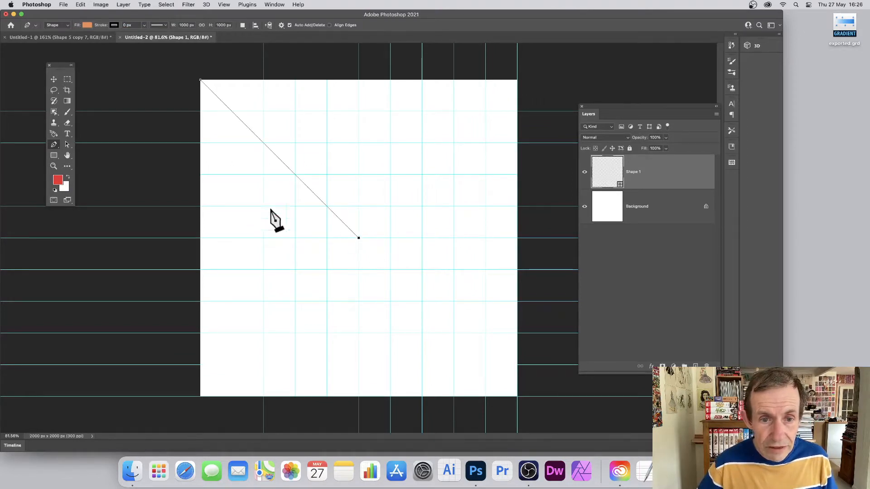
click(200, 112)
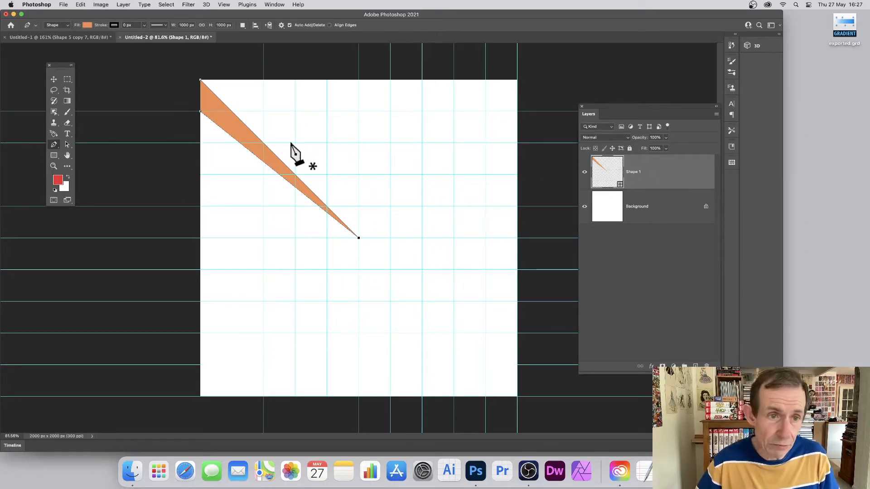
Draw a second wedge from the second guide on the left edge to the centre and up to the first guide.
click(200, 143)
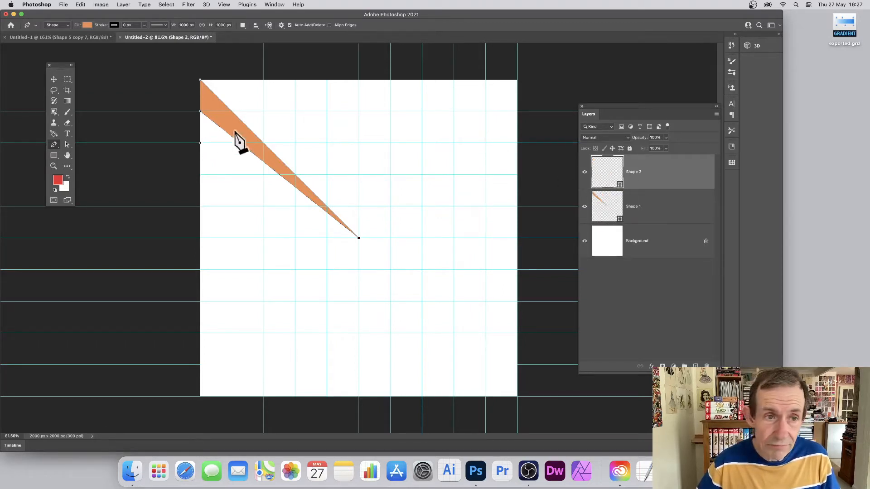
click(358, 238)
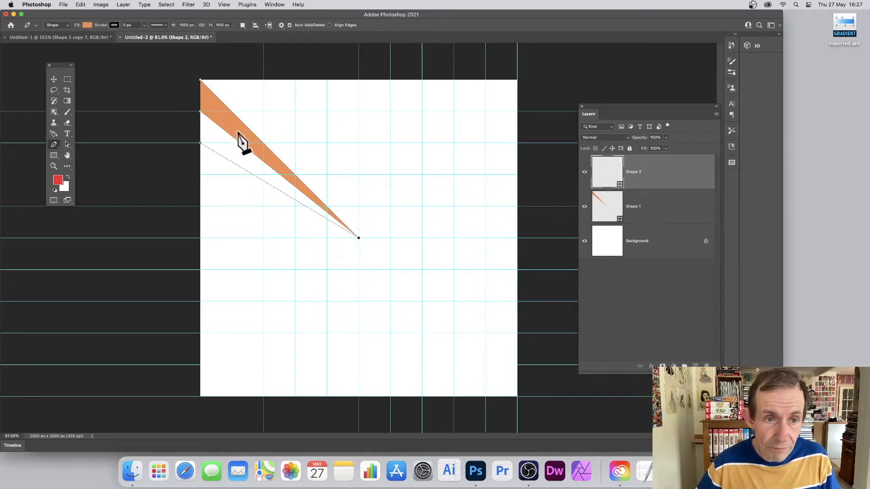
click(201, 112)
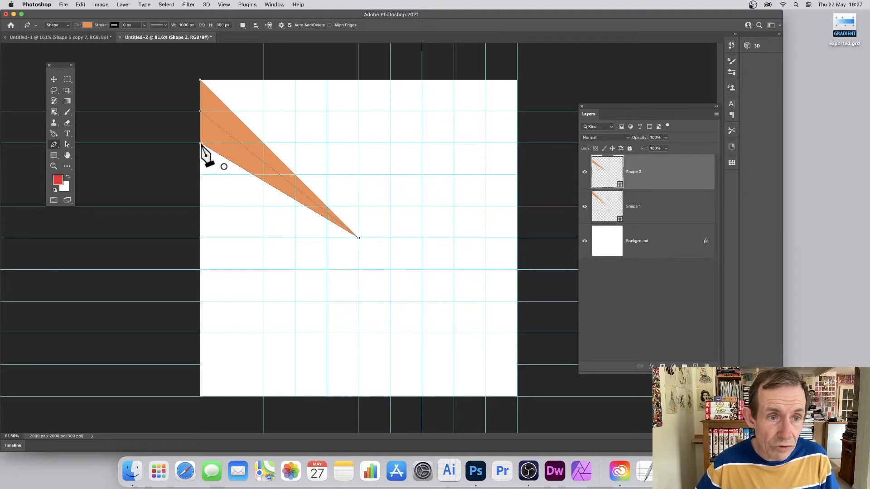
click(200, 144)
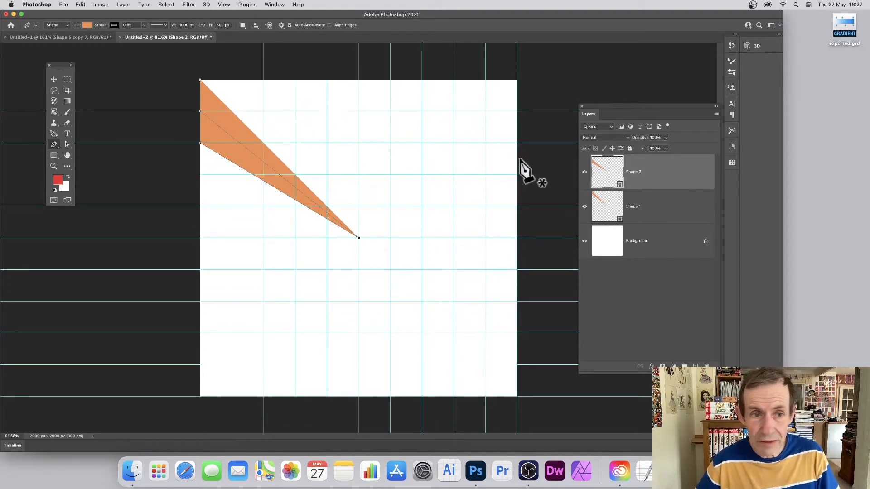
Draw a third wedge from the third guide on the left edge to the centre and up to the second guide.
click(200, 175)
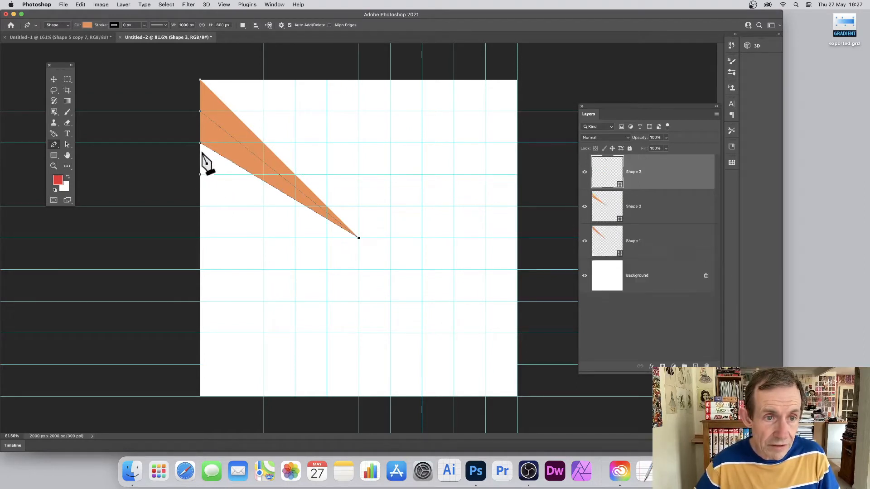
click(358, 237)
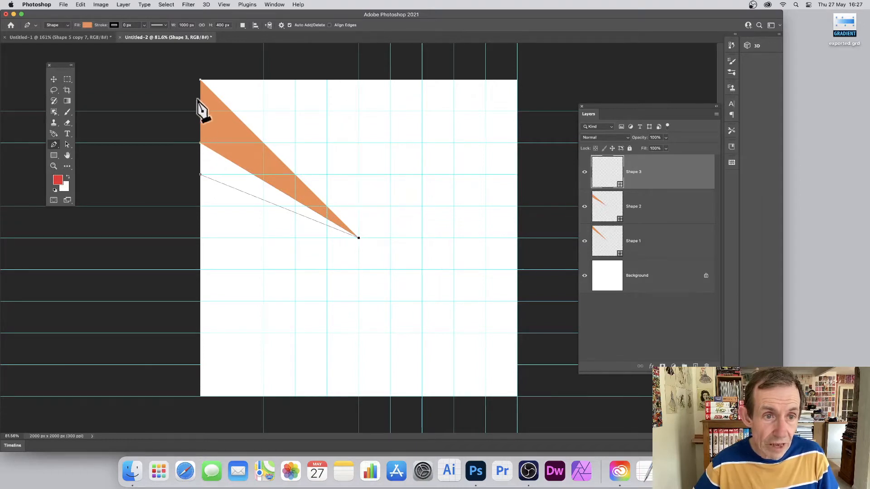
click(201, 144)
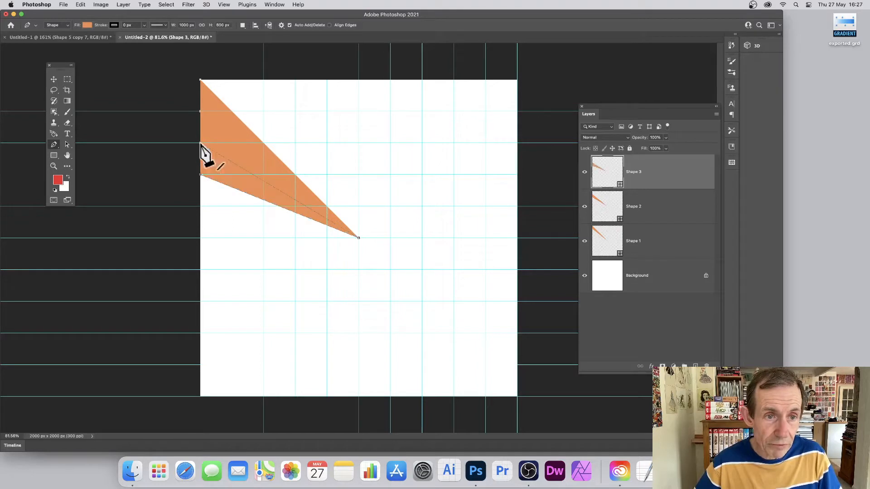
click(201, 175)
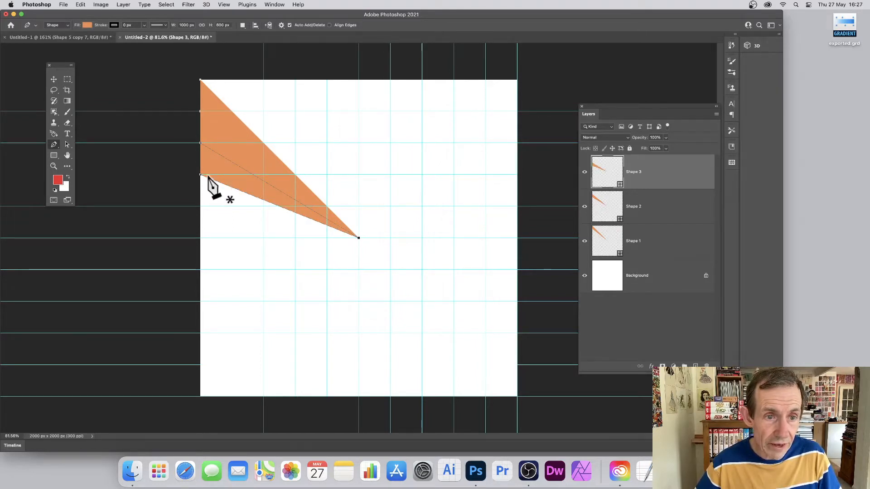
Draw a fourth wedge from the fourth guide on the left edge to the centre and up to the third guide.
click(200, 206)
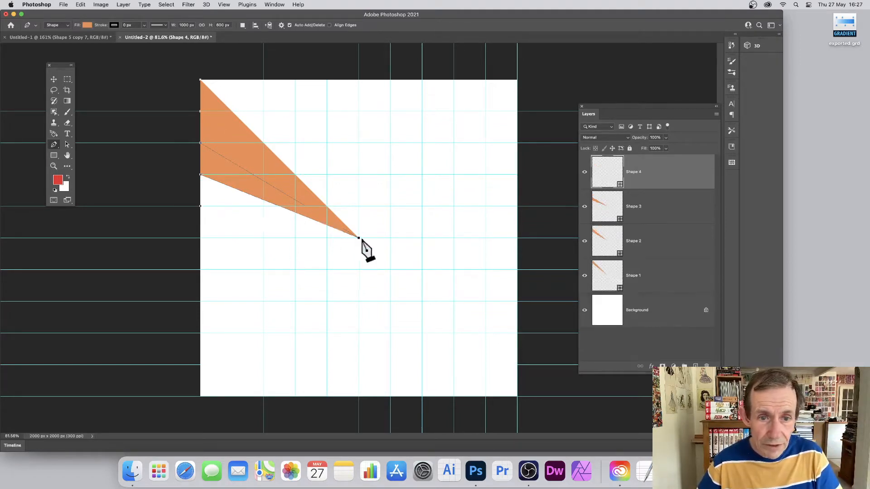
click(358, 238)
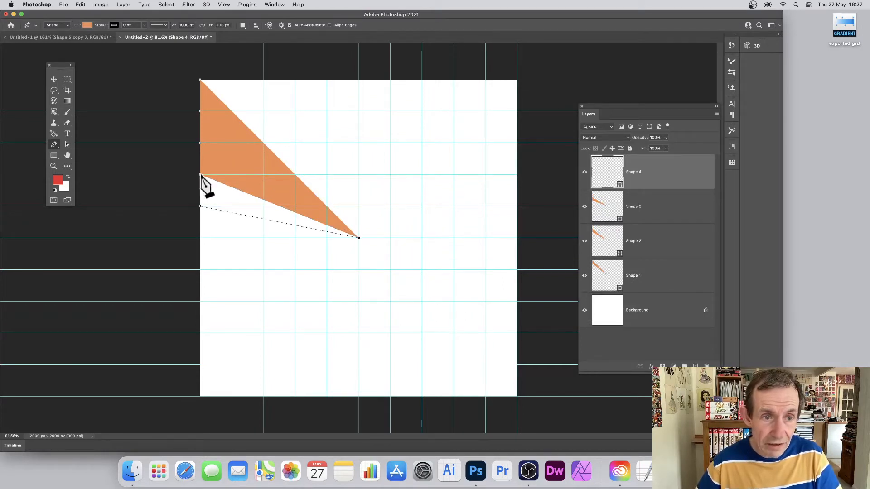
click(200, 174)
click(200, 207)
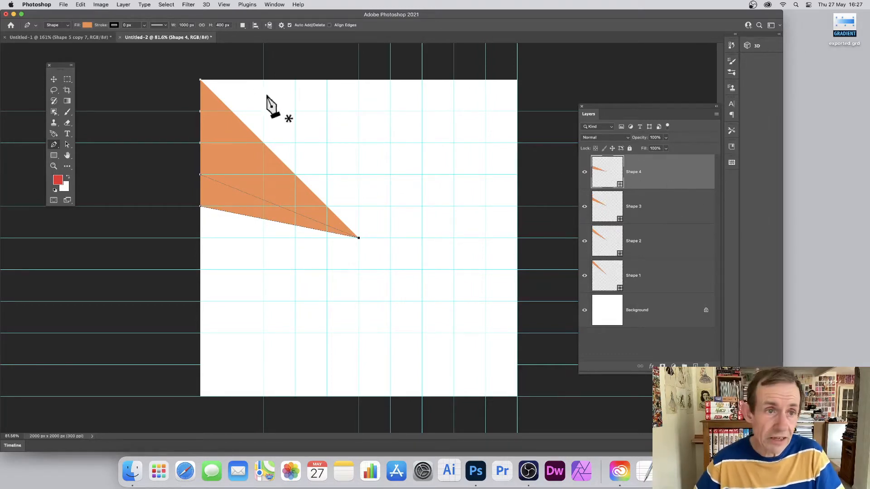
Set the fourth wedge's fill colour to magenta.
click(86, 26)
click(68, 67)
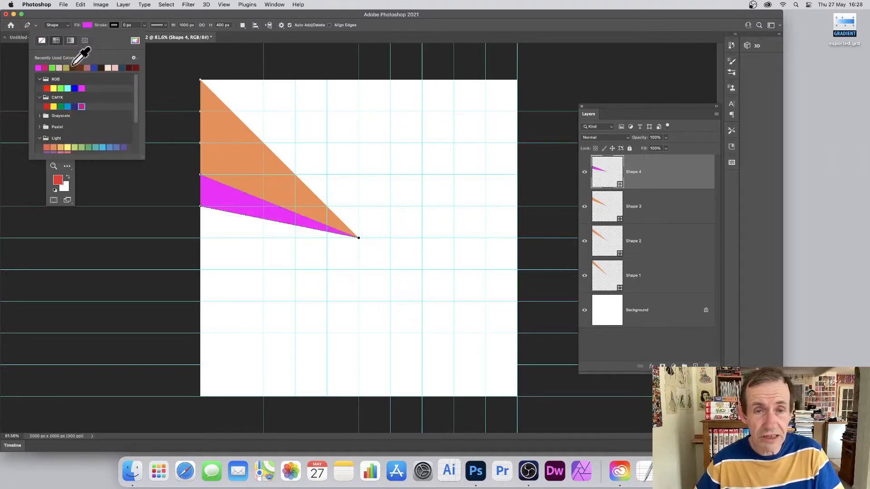
Change the third wedge's fill colour to dark brown.
click(604, 203)
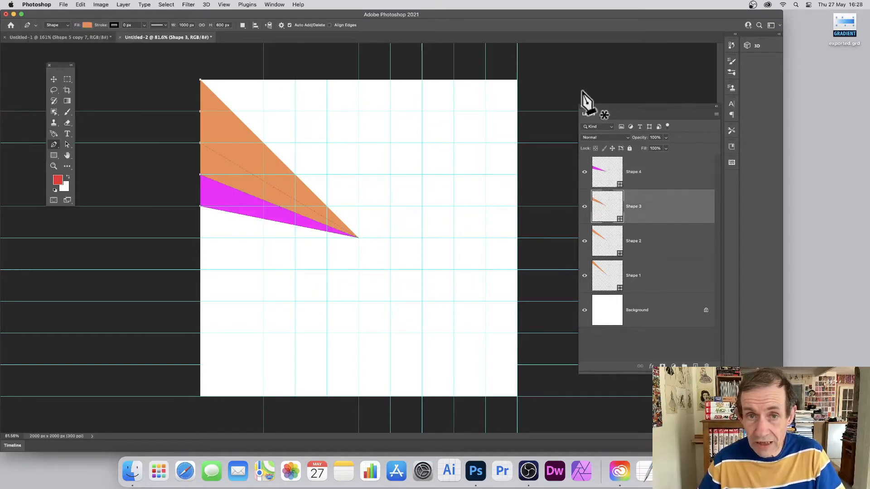
click(275, 5)
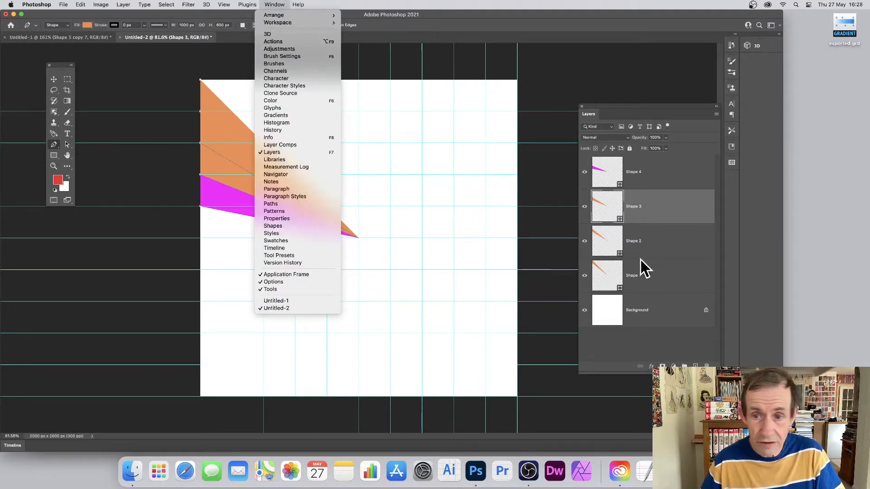
click(607, 209)
double_click(599, 205)
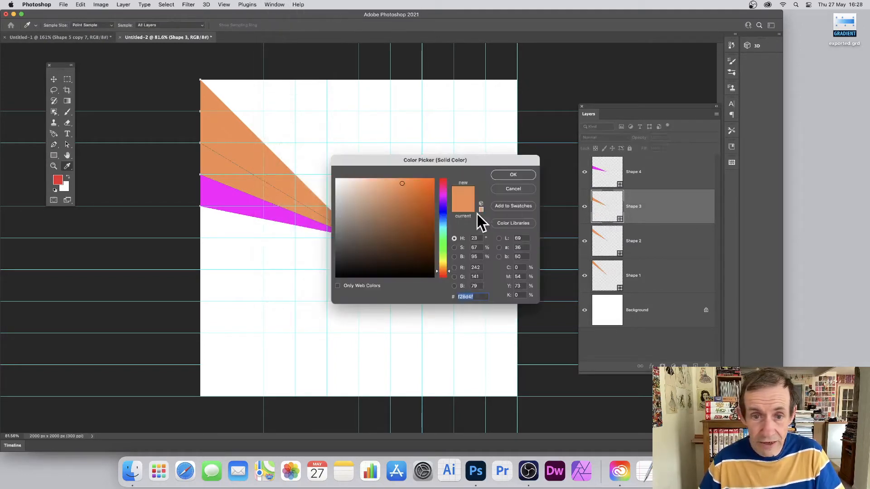
click(406, 221)
click(517, 176)
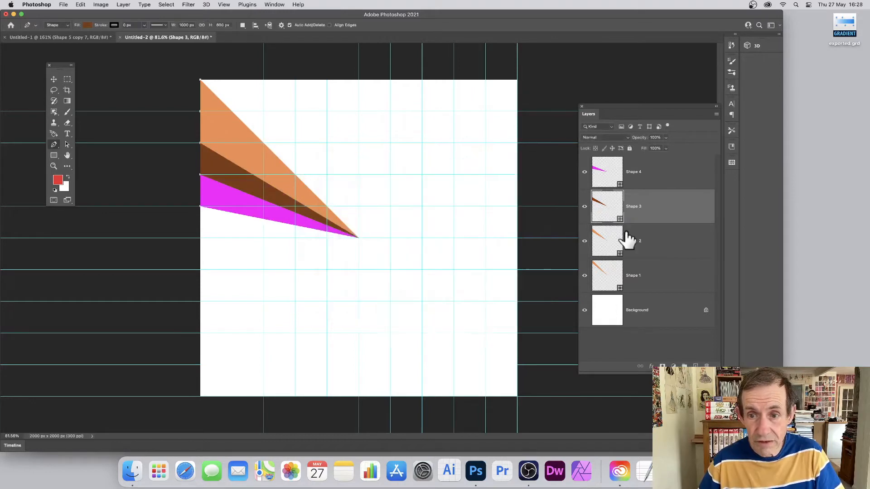
Change the second wedge's fill colour to a pale peach.
double_click(610, 233)
click(426, 232)
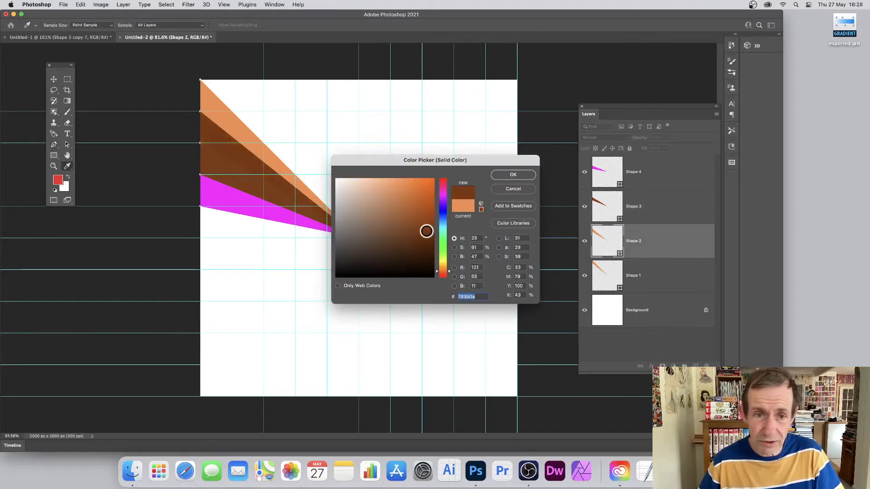
drag(401, 248, 364, 241)
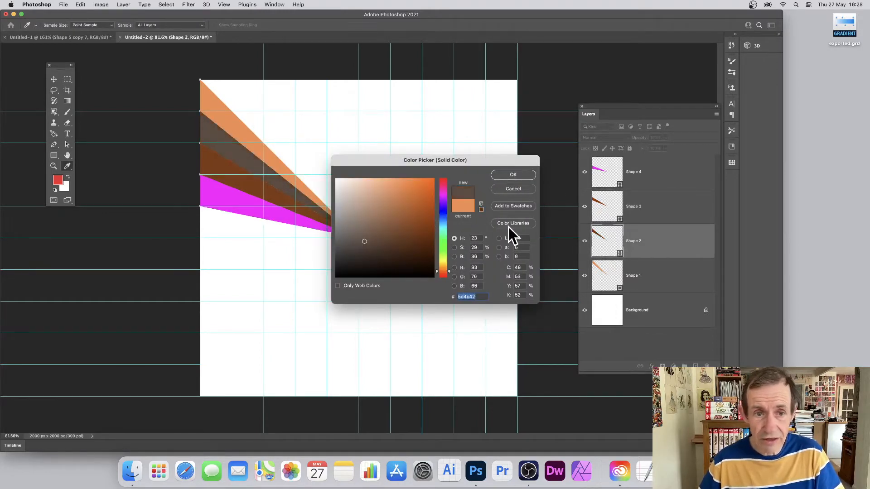
mouse_move(400, 208)
mouse_down()
mouse_move(427, 186)
mouse_move(352, 179)
mouse_up()
click(519, 176)
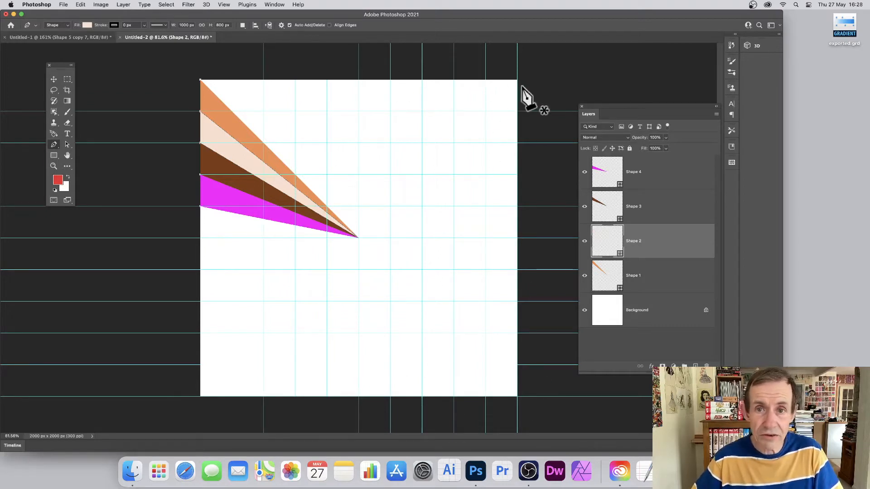
Draw a fifth wedge from the top-right corner down to the centre and back up to the nearest guide.
click(505, 80)
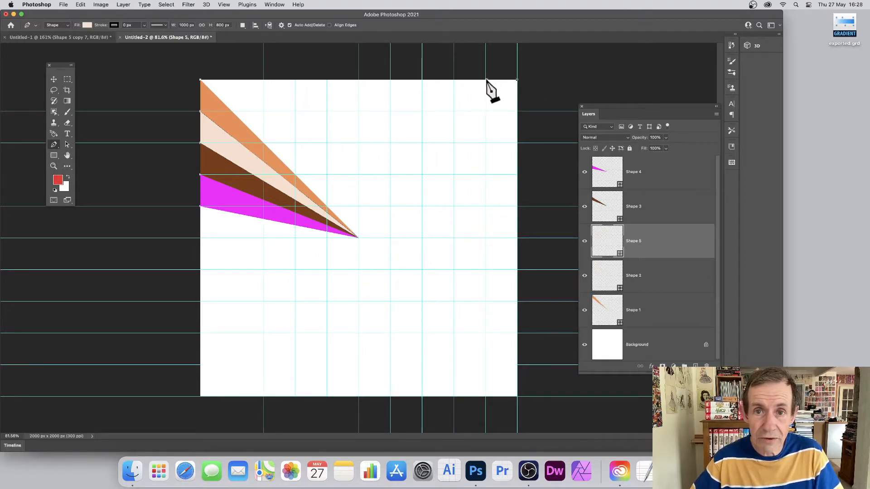
click(358, 237)
click(485, 80)
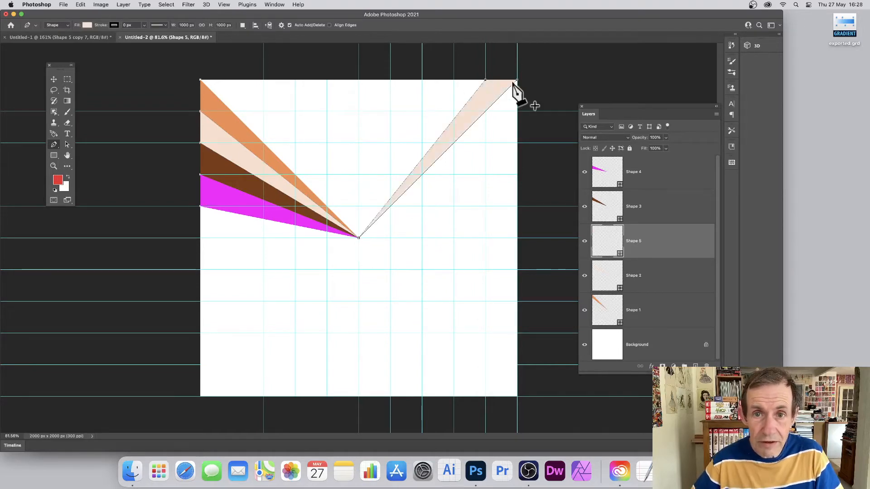
click(517, 80)
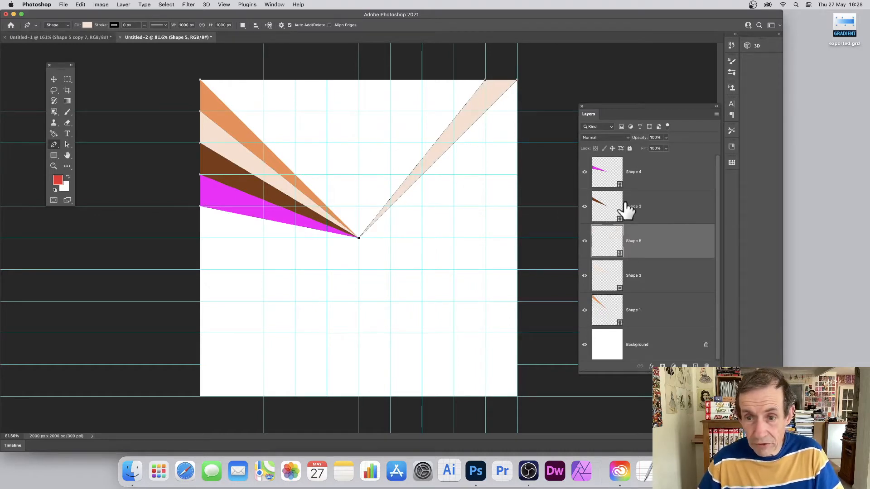
Set the fifth wedge's fill colour to dark brown from the recently used colours.
click(86, 25)
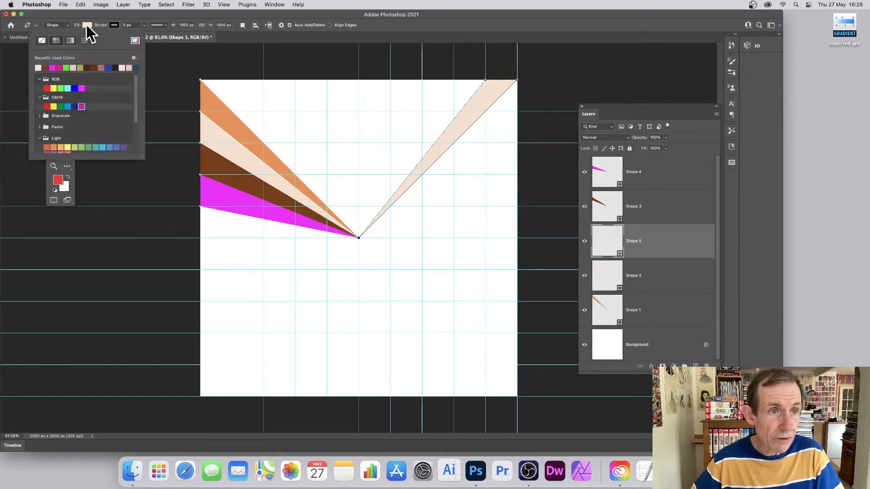
click(91, 67)
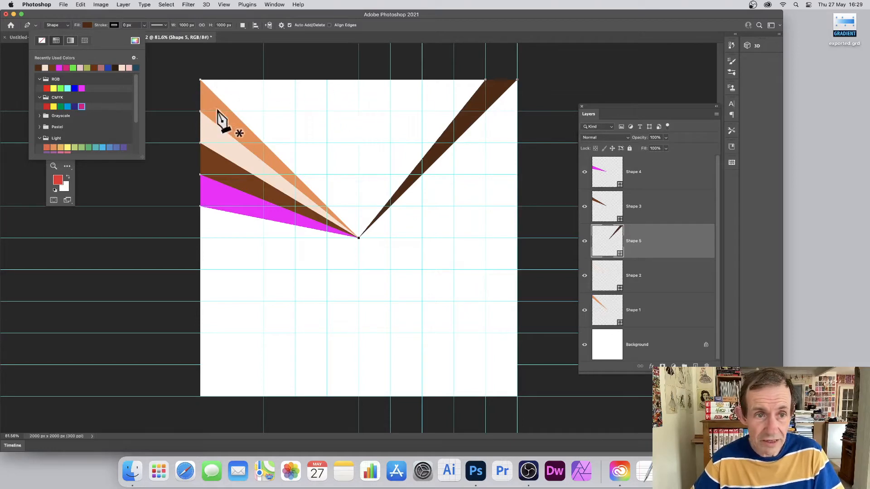
Draw a sixth dark brown wedge from the first top guide down to the centre and up to the top-left corner.
click(232, 80)
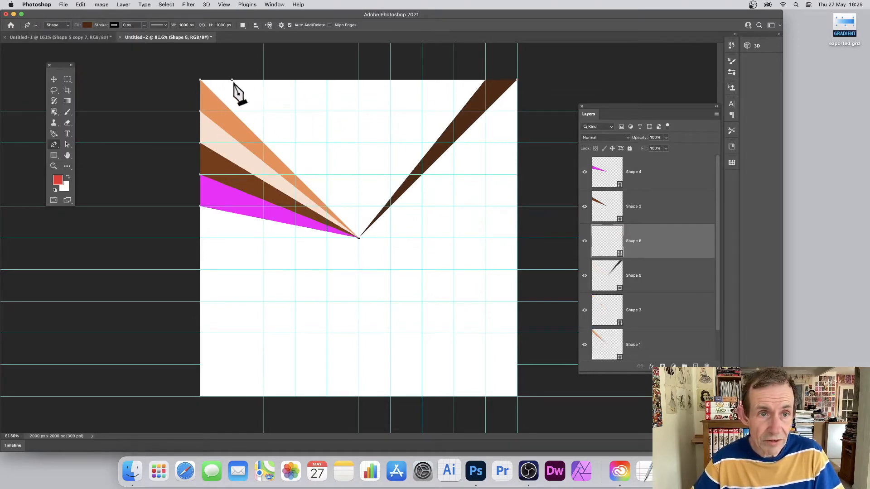
click(358, 237)
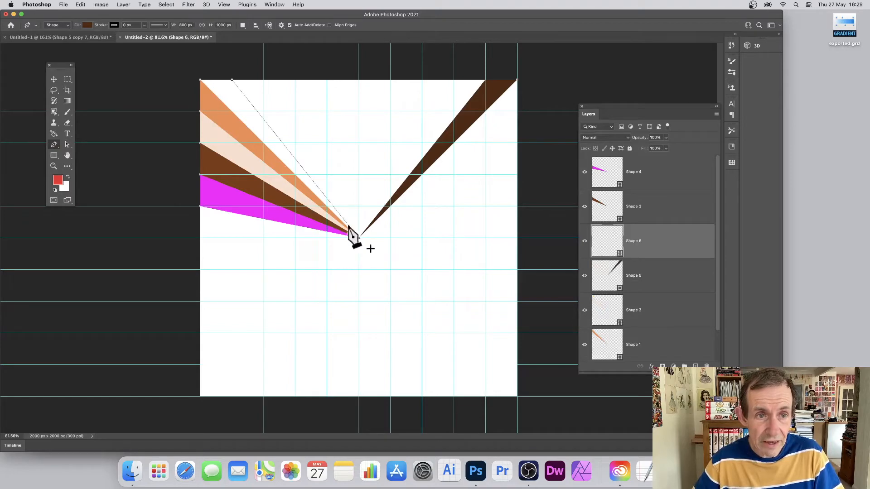
click(200, 80)
click(232, 80)
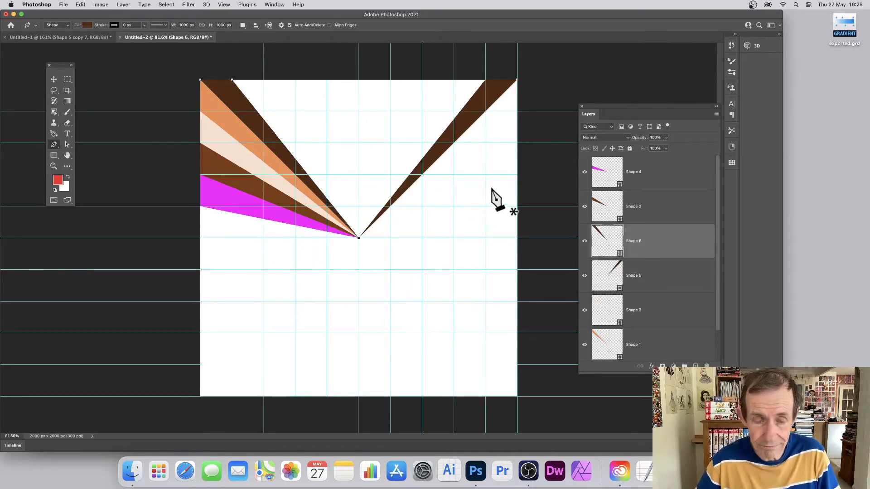
Switch to the finished sunburst document and define the whole image as a new pattern.
click(76, 37)
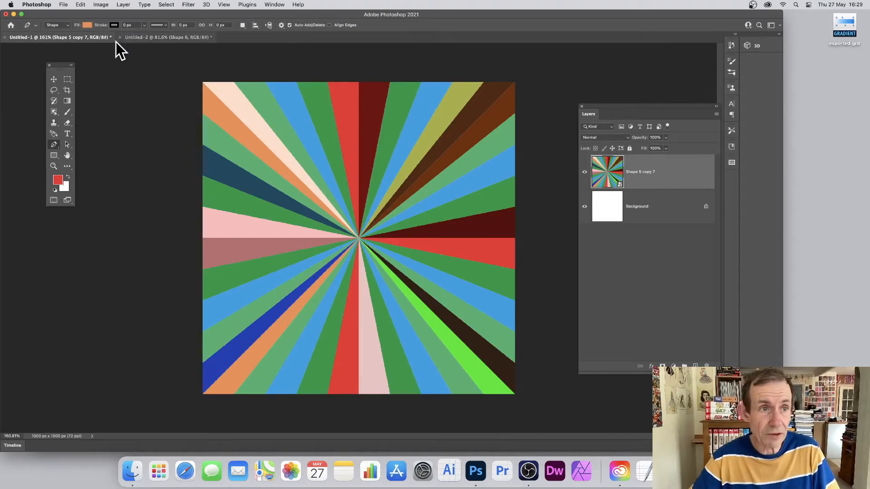
click(81, 5)
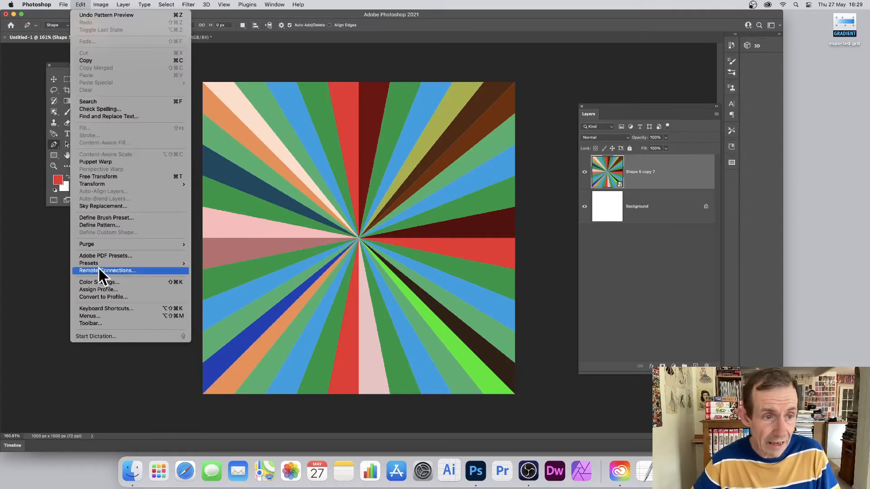
click(104, 225)
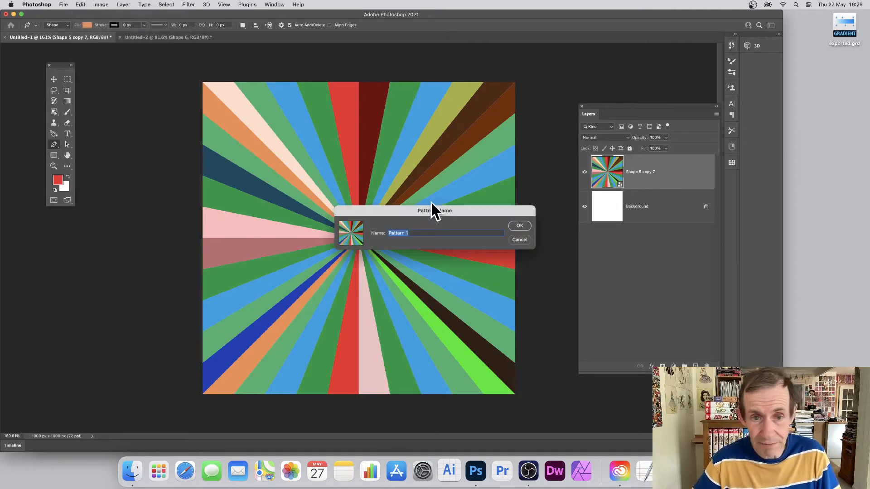
click(522, 229)
Add a pattern fill layer using the sunburst pattern scaled to 25%, then undo it.
click(128, 5)
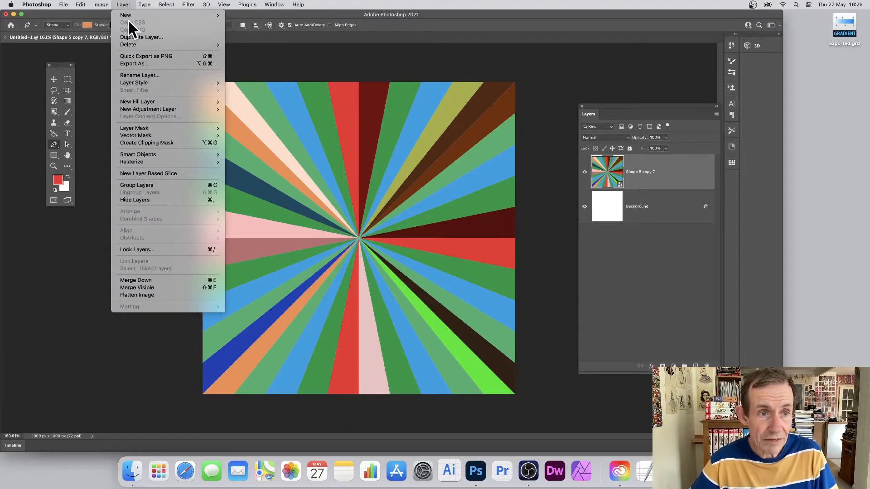
mouse_move(213, 103)
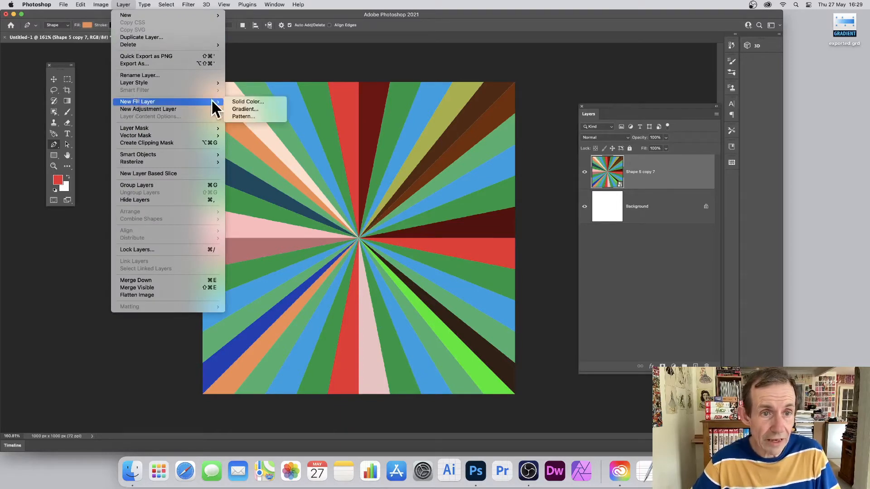
click(241, 116)
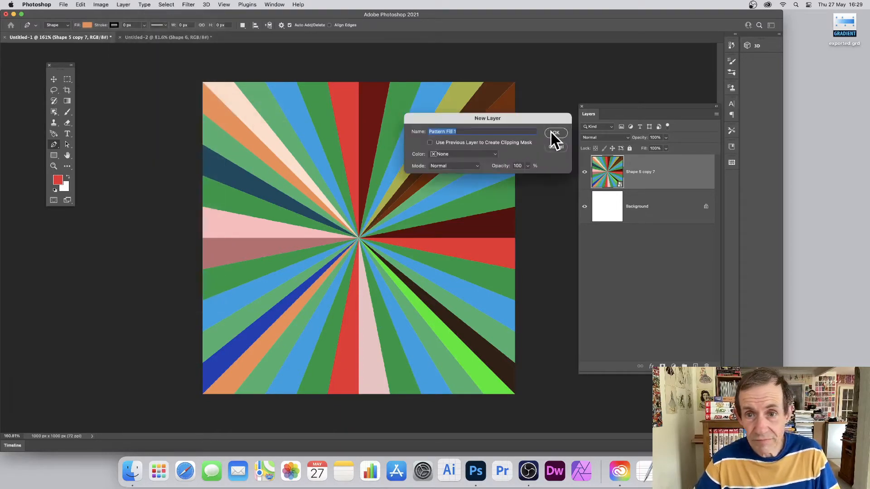
click(554, 132)
click(390, 220)
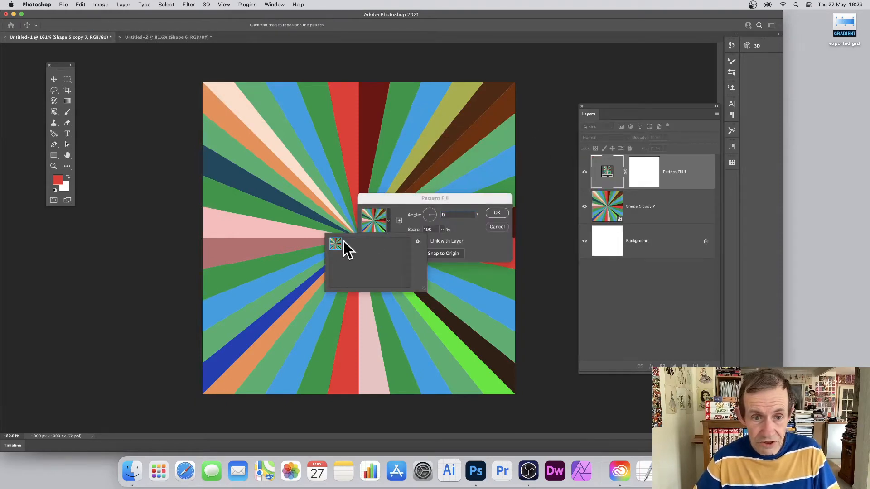
click(414, 199)
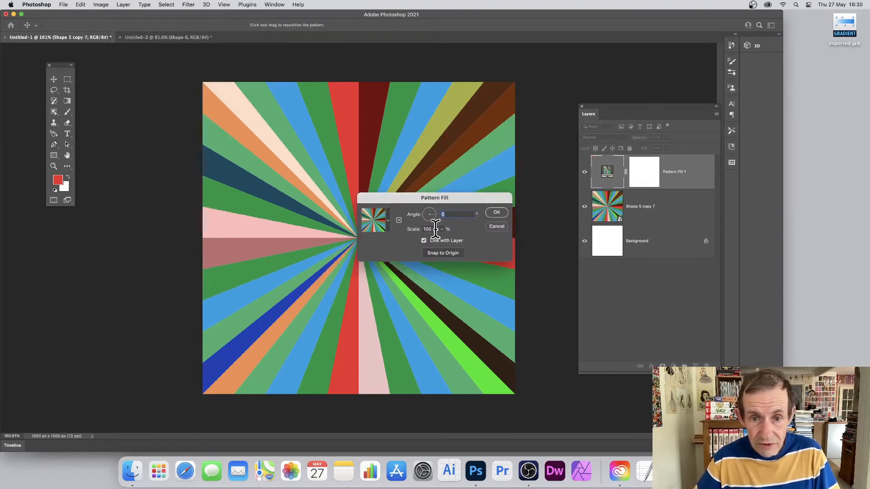
text(50)
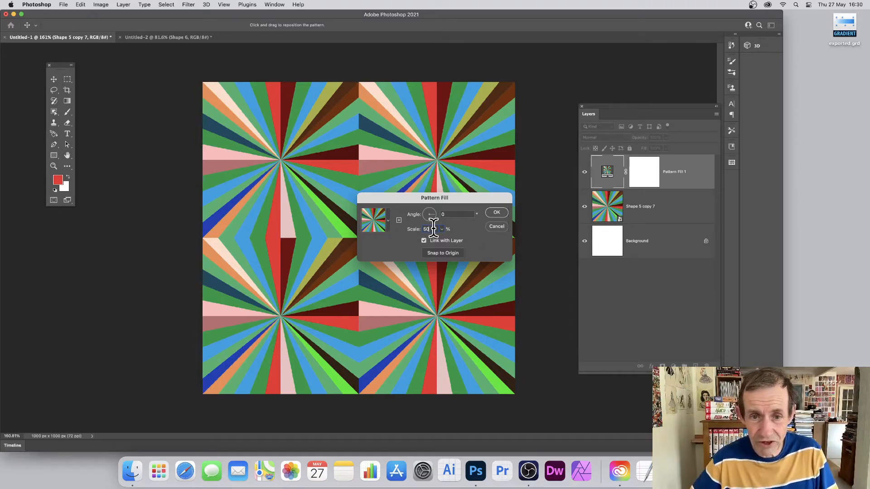
text(25)
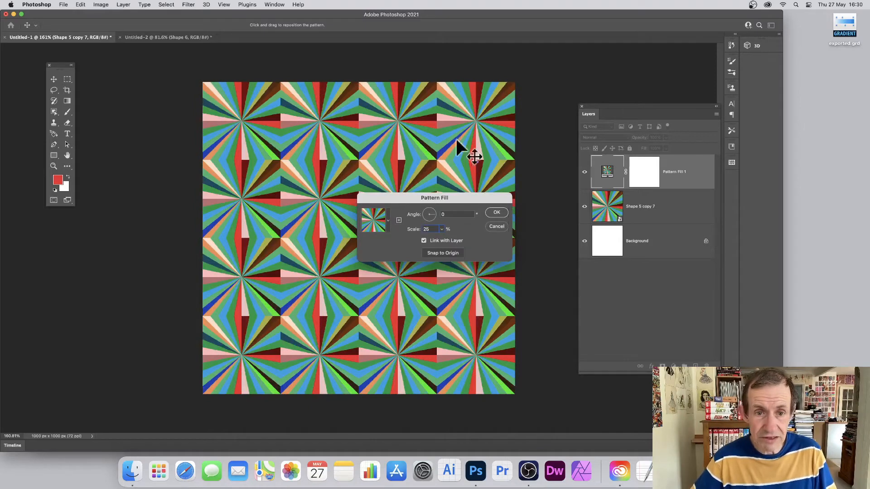
click(495, 212)
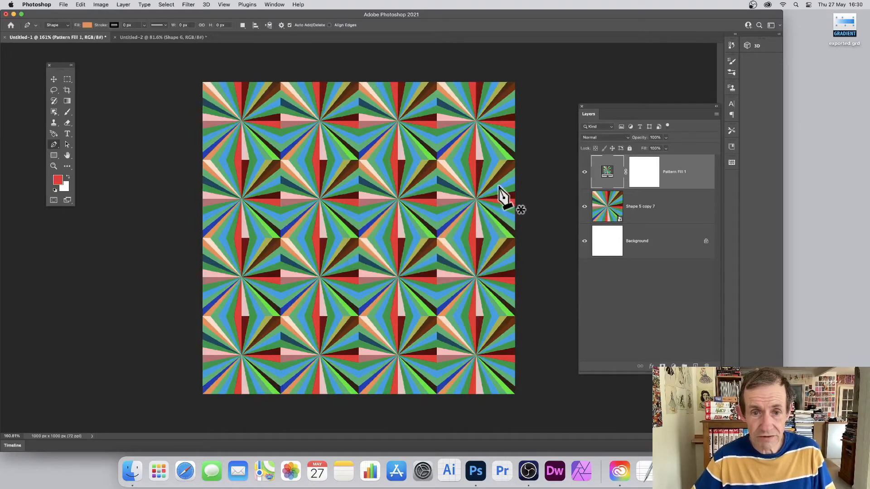
key(super+z)
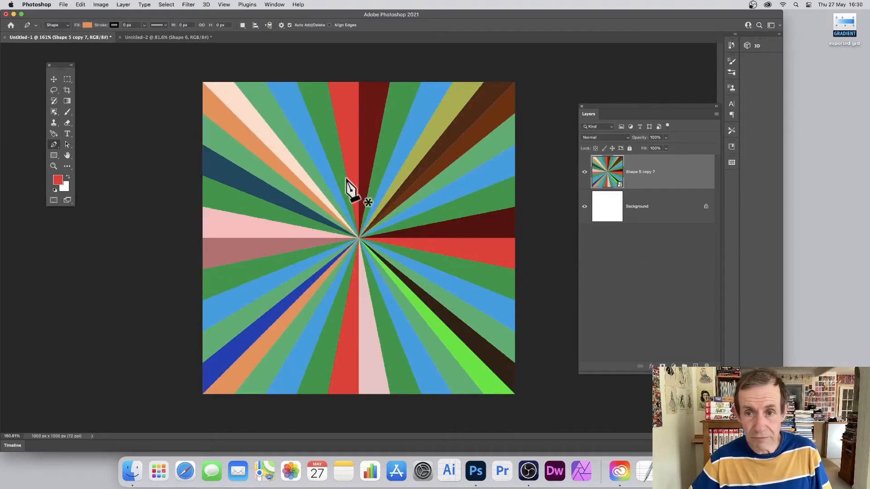
Try dragging the sunburst layer off-centre with the Move tool to preview it, then undo the moves.
click(53, 79)
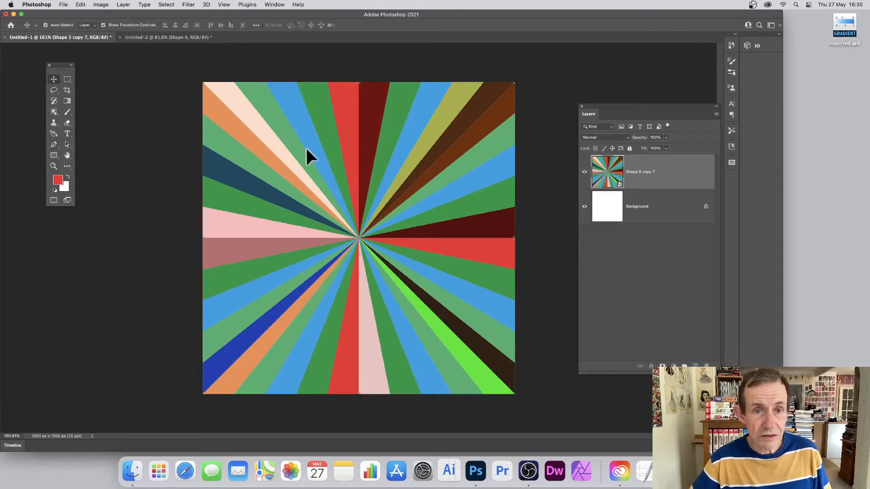
drag(188, 68, 414, 259)
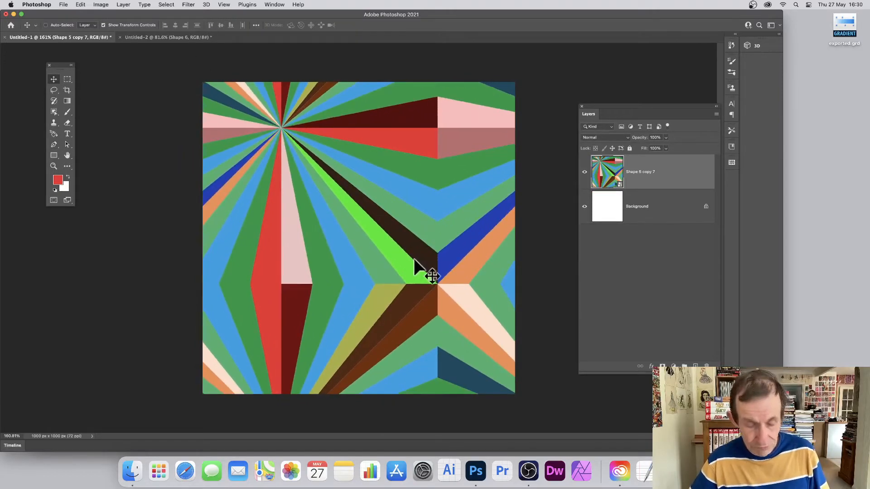
key(super+z)
click(224, 4)
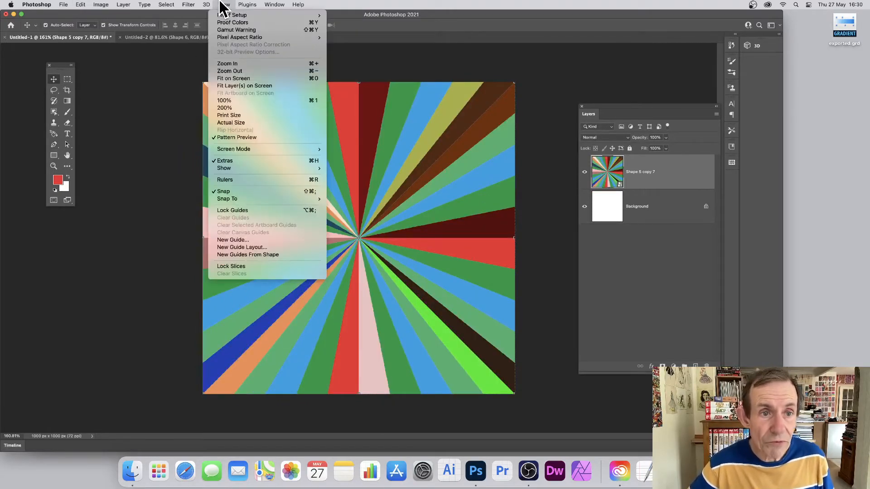
click(412, 145)
drag(350, 155, 384, 200)
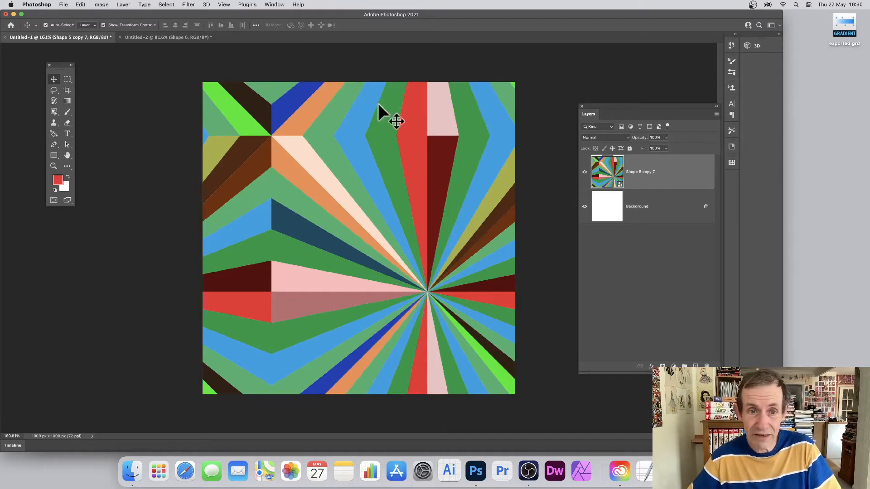
drag(307, 124, 452, 222)
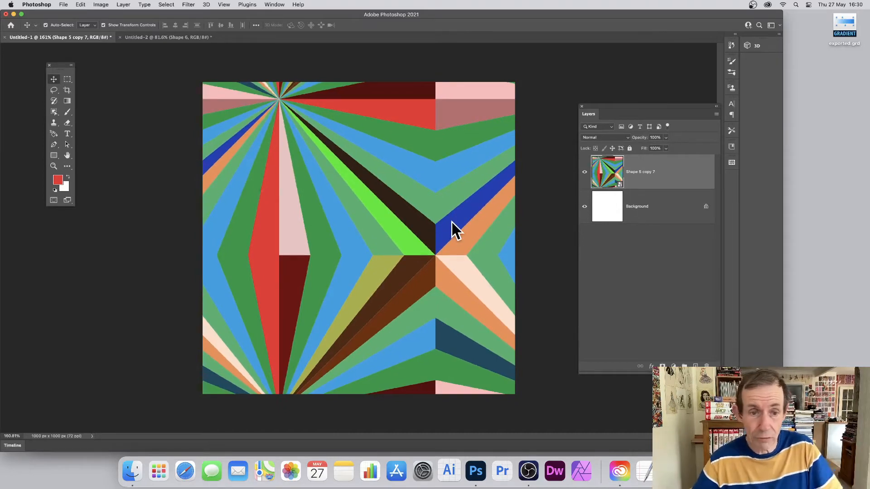
drag(292, 145, 342, 197)
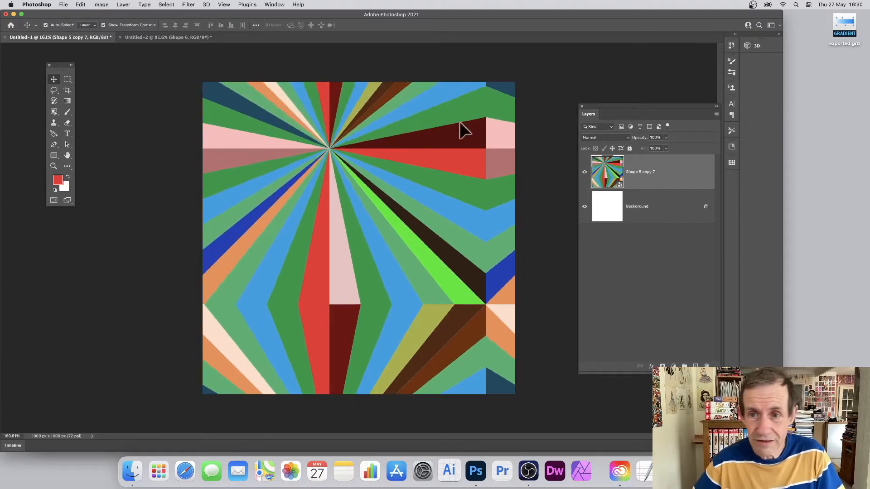
key(super+z)
key(super+z)
key(super+z)
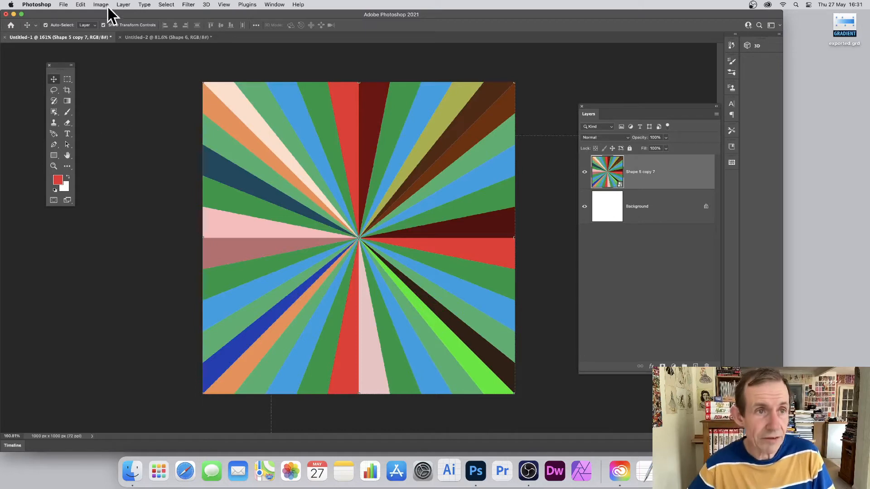
Convert the sunburst layer into a smart object.
click(123, 6)
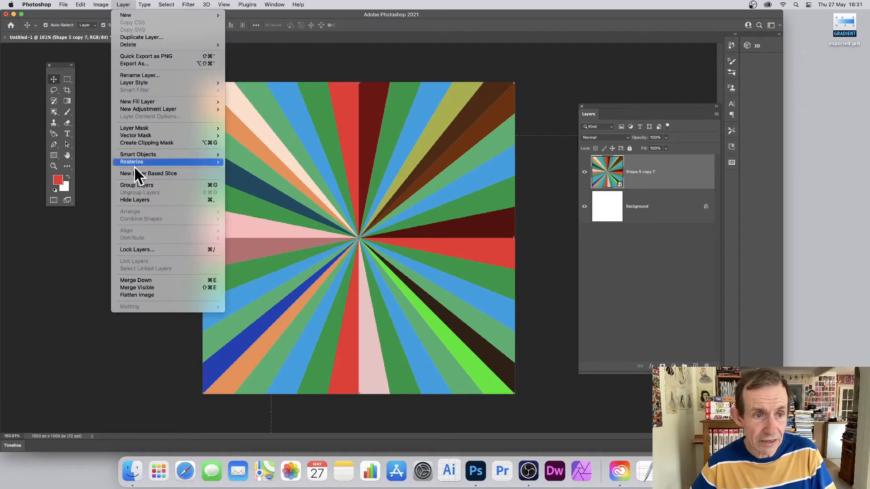
mouse_move(150, 156)
click(243, 155)
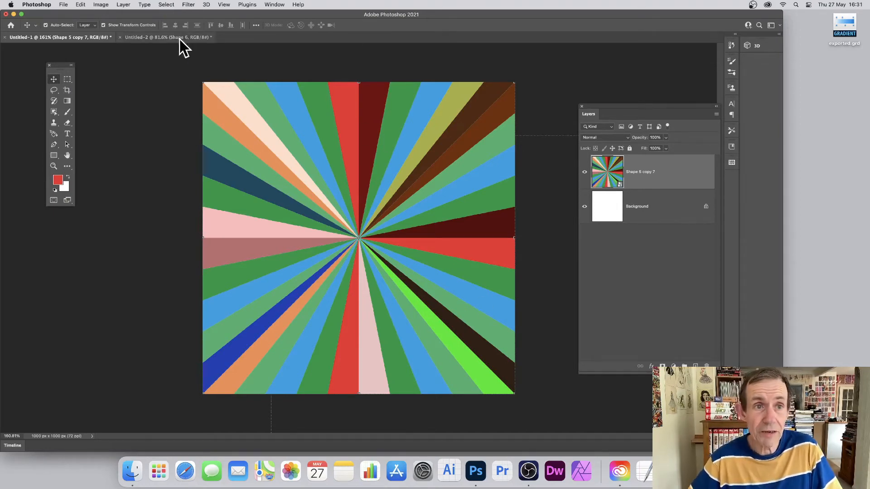
Apply a Twirl distortion filter with a larger angle to the sunburst, then undo it.
click(188, 4)
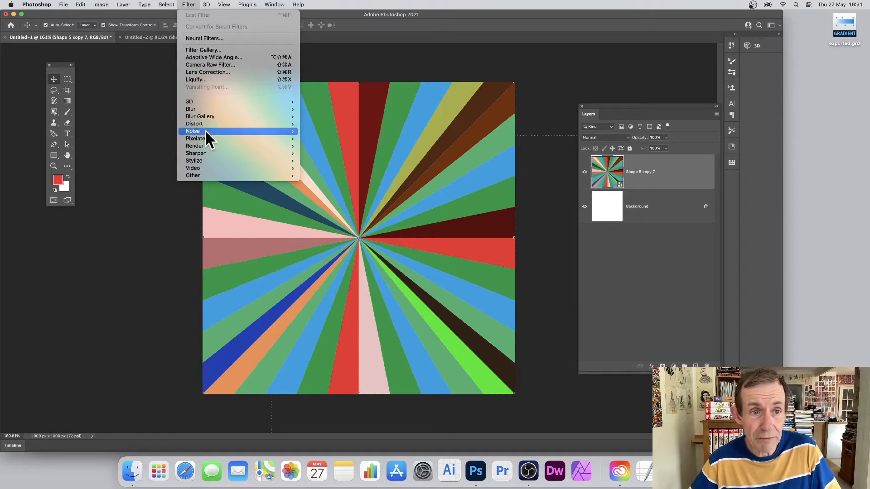
mouse_move(208, 160)
mouse_move(214, 126)
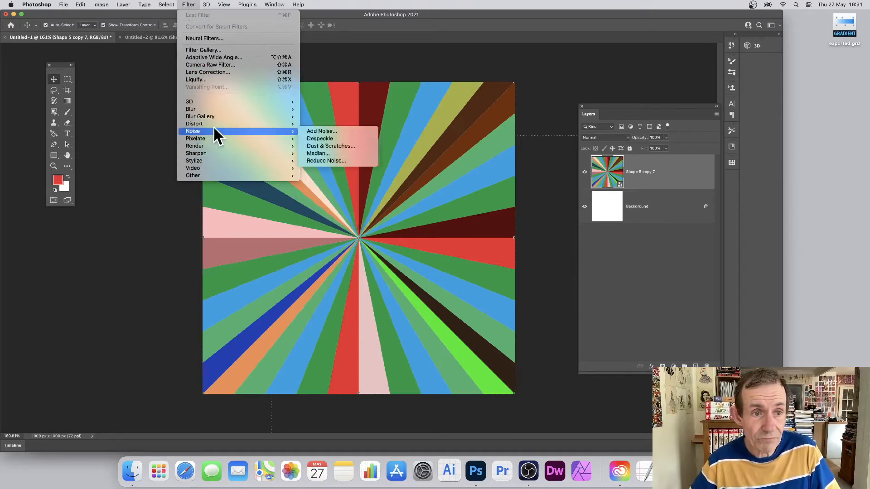
click(331, 169)
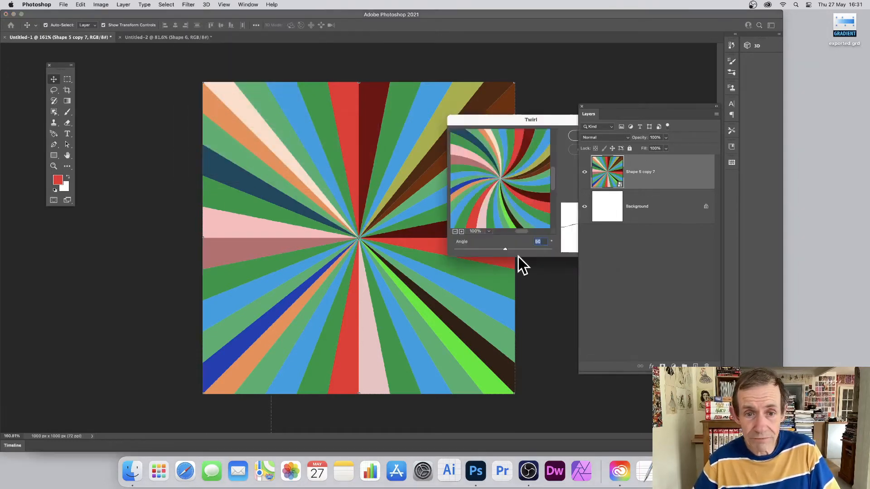
click(515, 250)
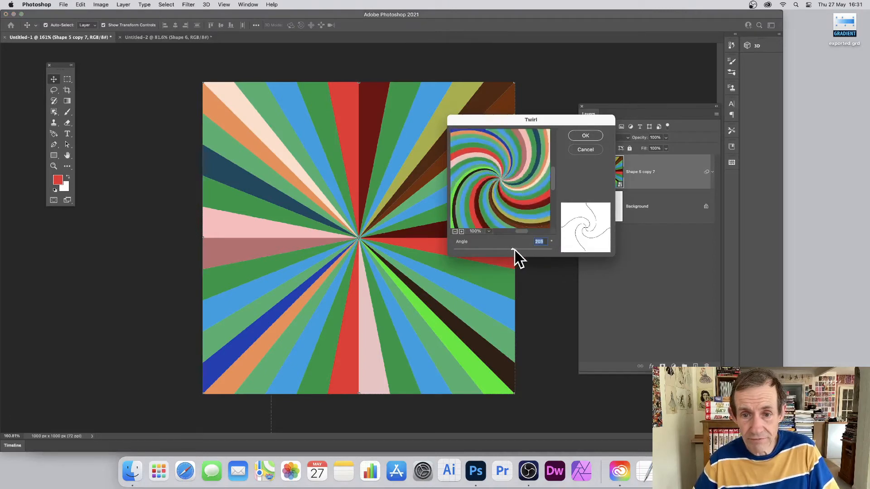
click(592, 137)
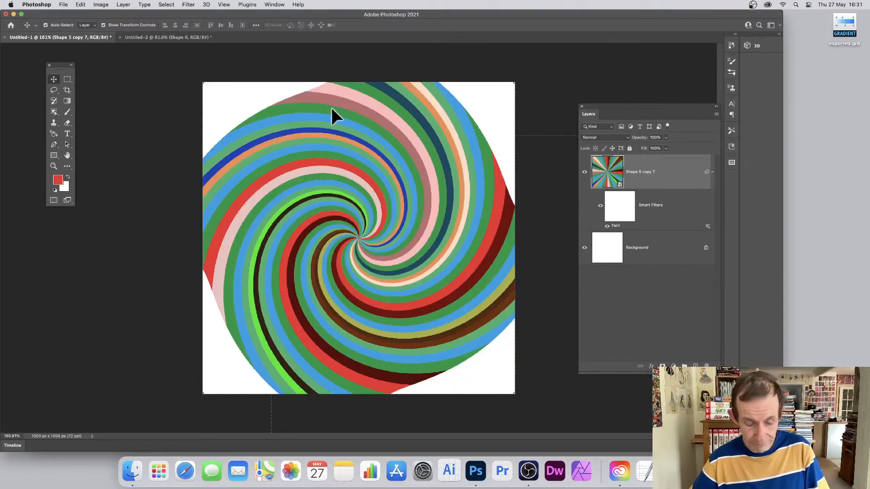
key(super+z)
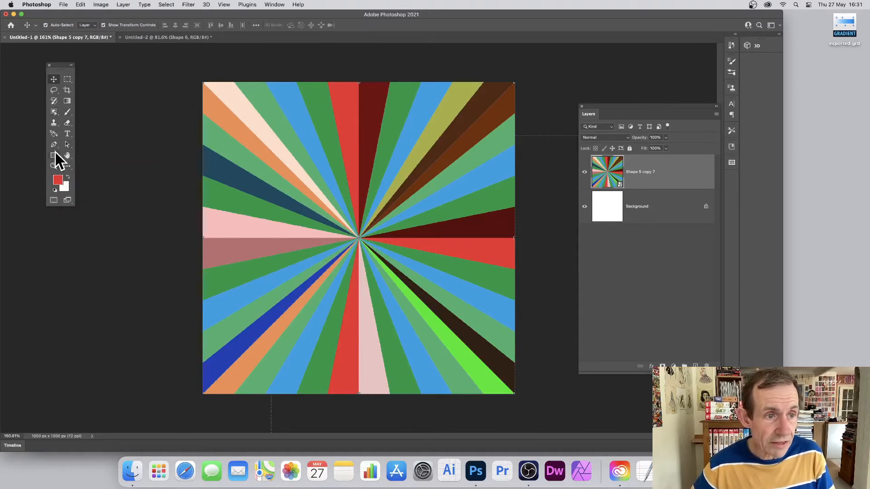
Draw a rectangle about 801 × 484 px over the middle of the sunburst and nudge it slightly into place.
click(54, 156)
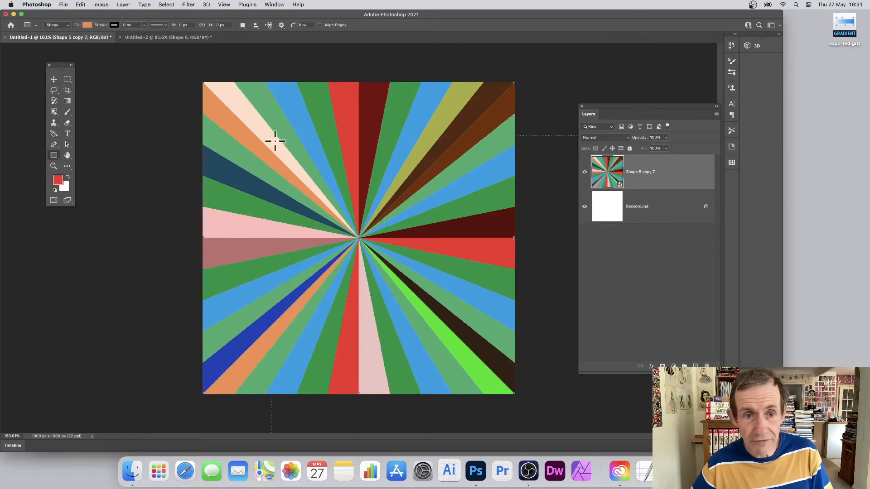
drag(275, 141, 460, 291)
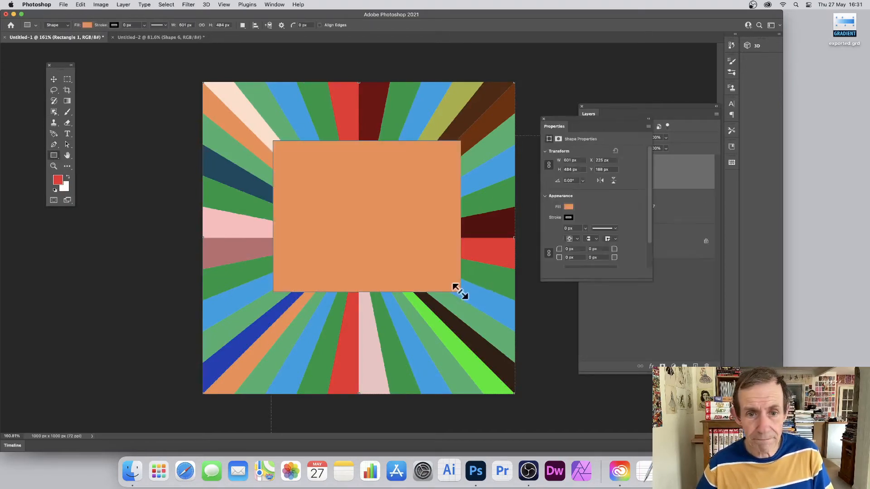
click(54, 79)
drag(305, 173, 294, 181)
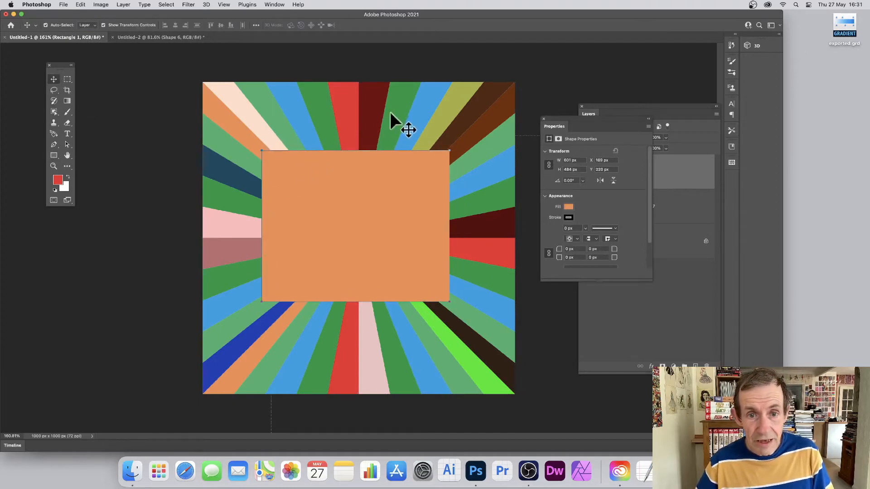
Move the rectangle layer beneath the sunburst layer and clip the sunburst to the rectangle with a clipping mask.
click(663, 107)
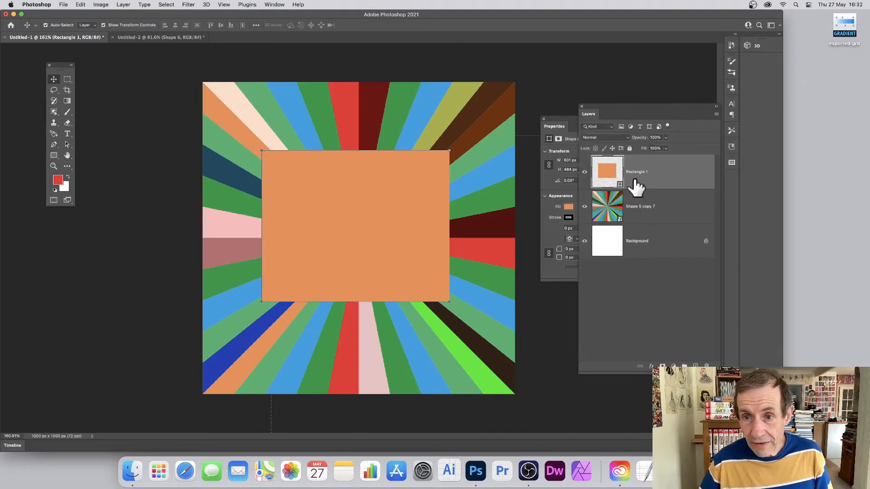
drag(609, 167, 611, 216)
click(617, 176)
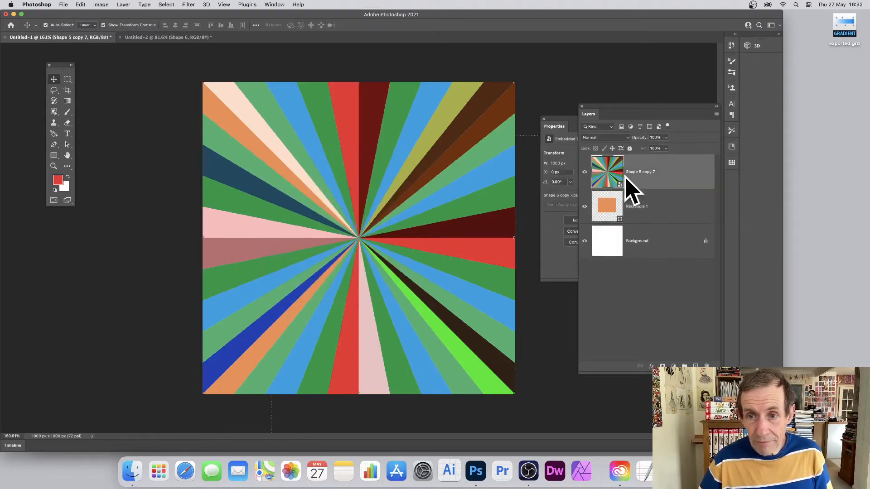
click(122, 5)
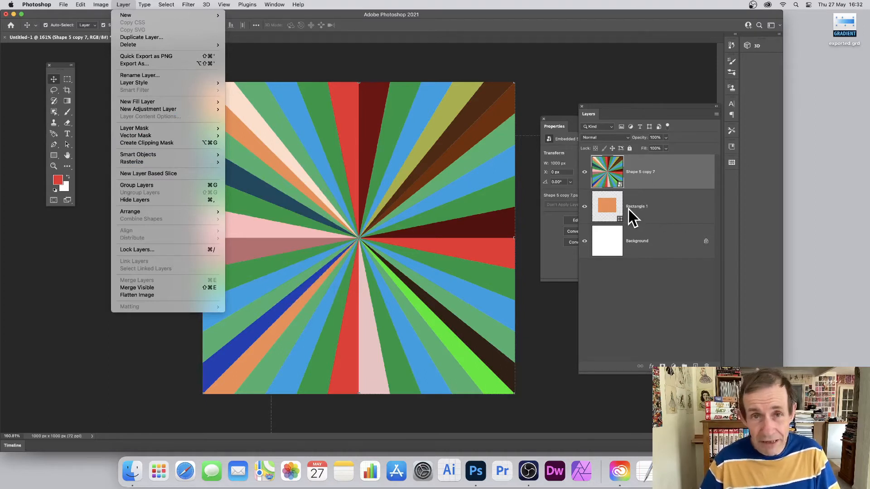
click(135, 143)
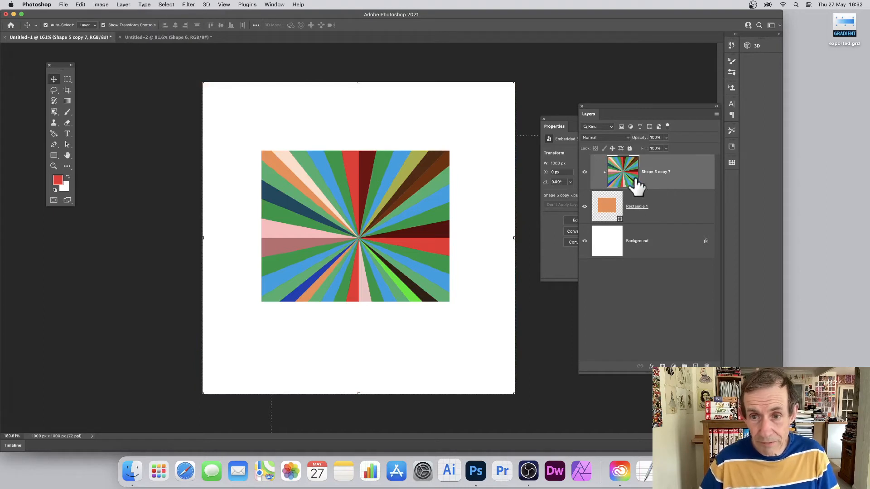
Transform the rectangle, enlarging it and rotating it about 45° into a diamond over the canvas.
click(631, 207)
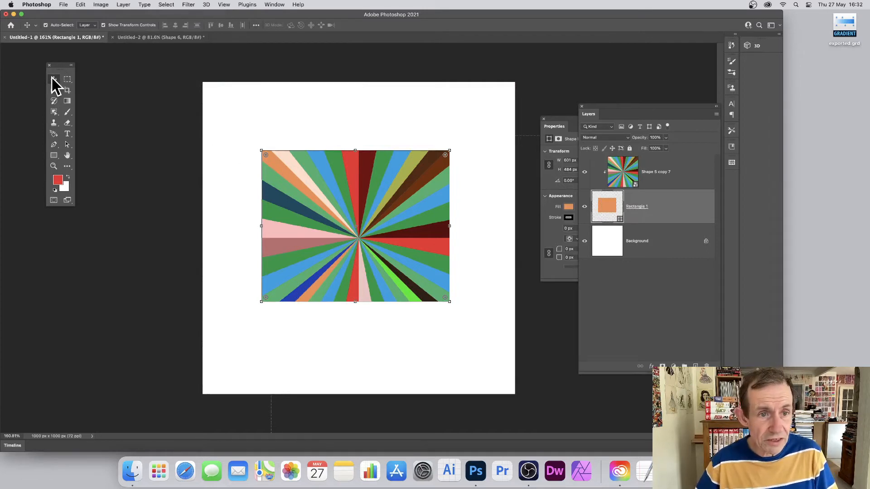
drag(263, 150, 366, 135)
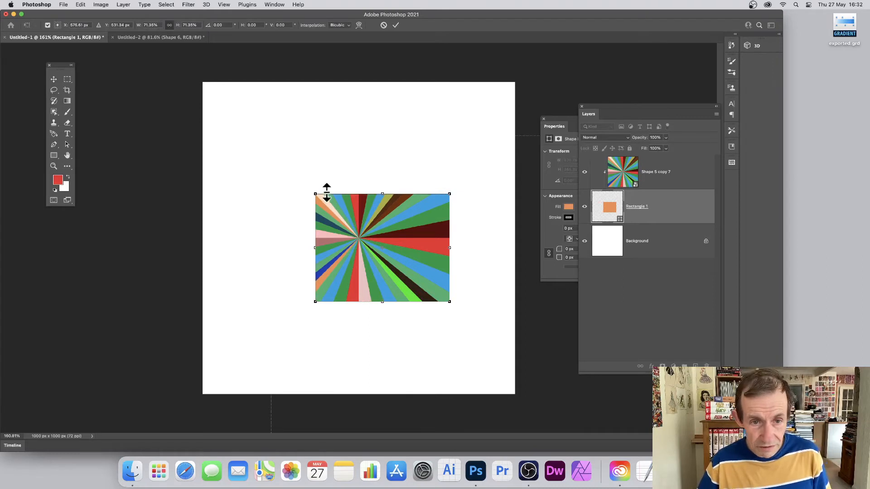
drag(315, 194, 297, 124)
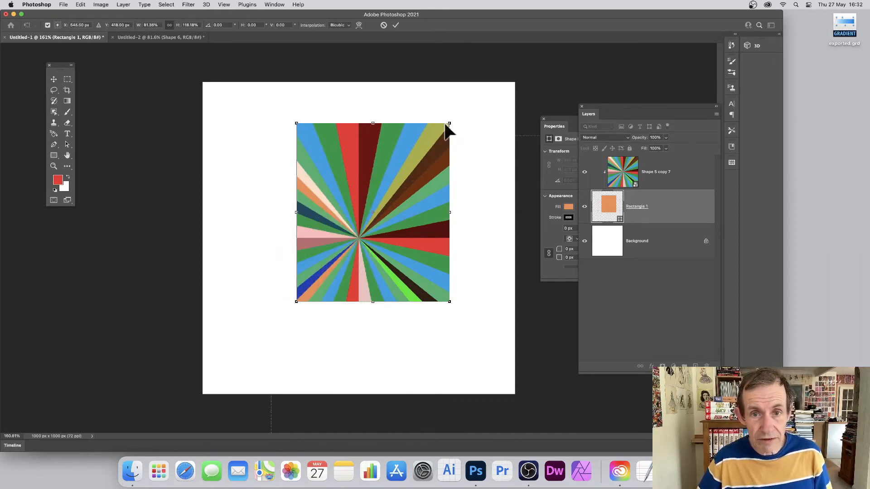
drag(451, 119, 486, 205)
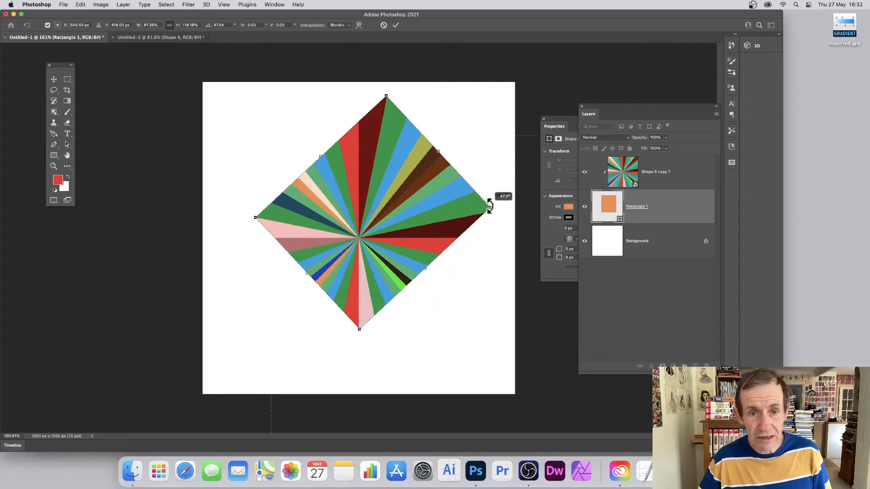
click(54, 80)
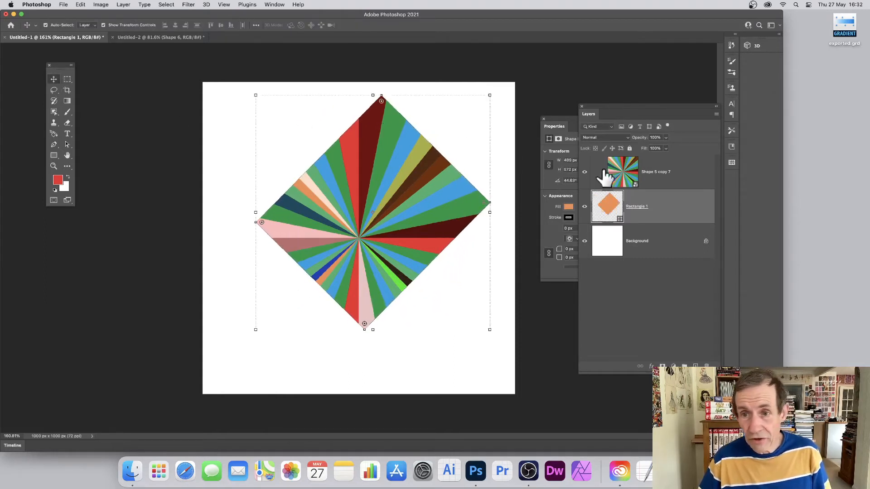
Shift the sunburst so its centre sits in the middle of the diamond.
drag(382, 184, 397, 171)
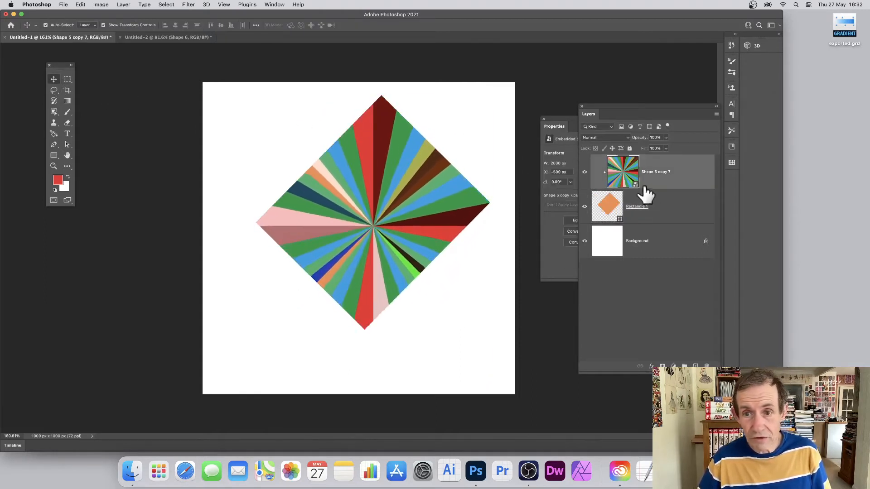
click(671, 212)
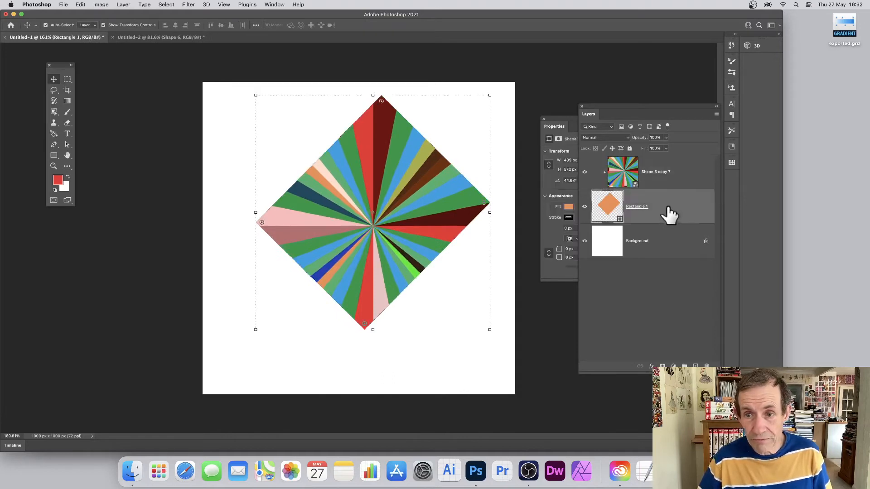
click(670, 182)
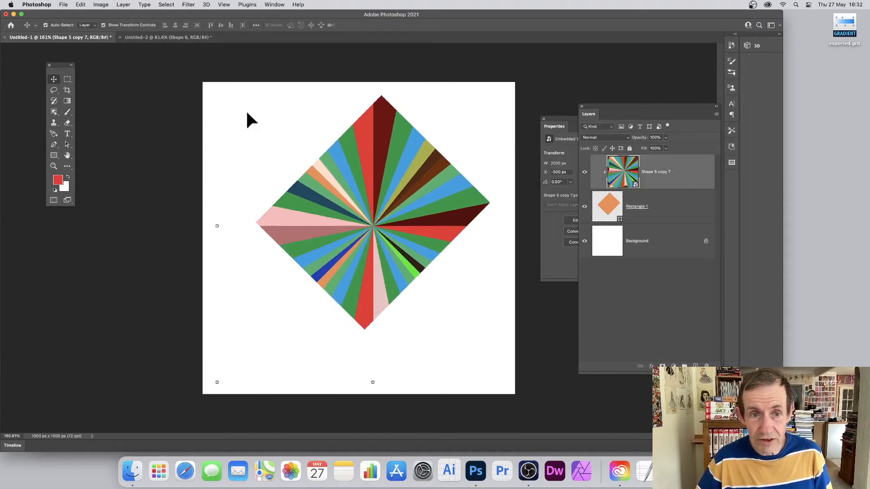
Select both the sunburst and diamond layers and convert them into a single smart object.
drag(234, 131, 535, 362)
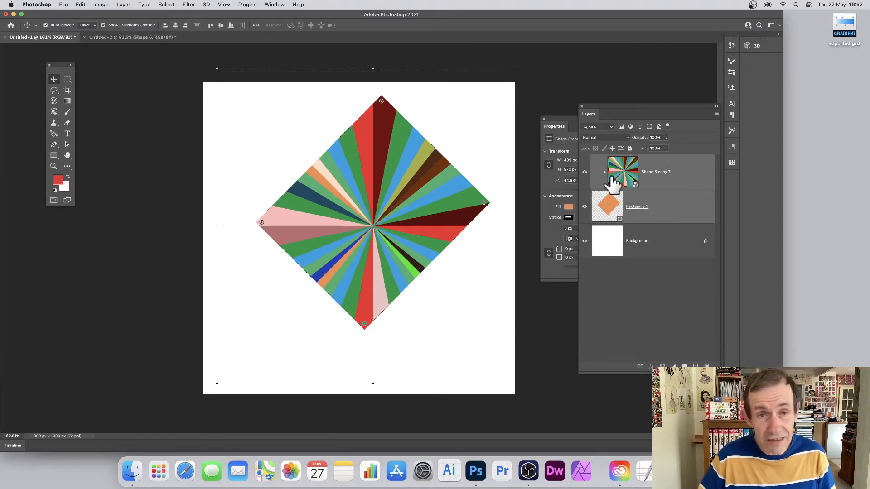
click(127, 5)
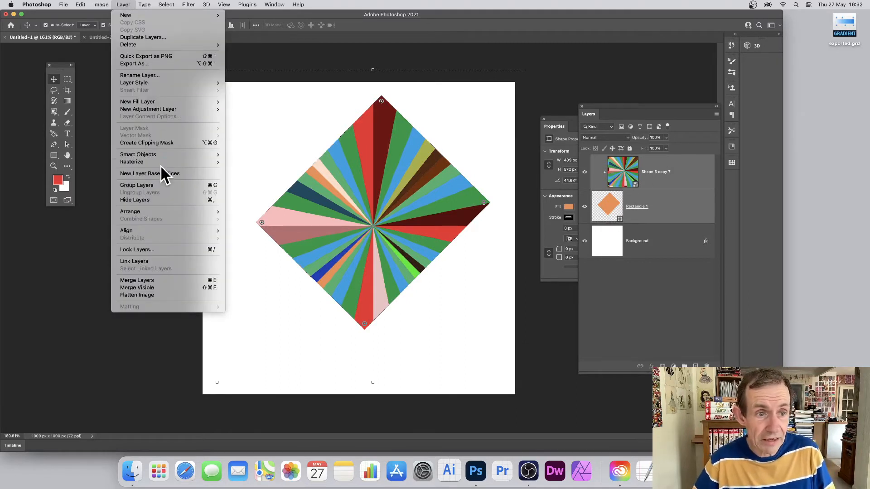
mouse_move(162, 156)
click(249, 153)
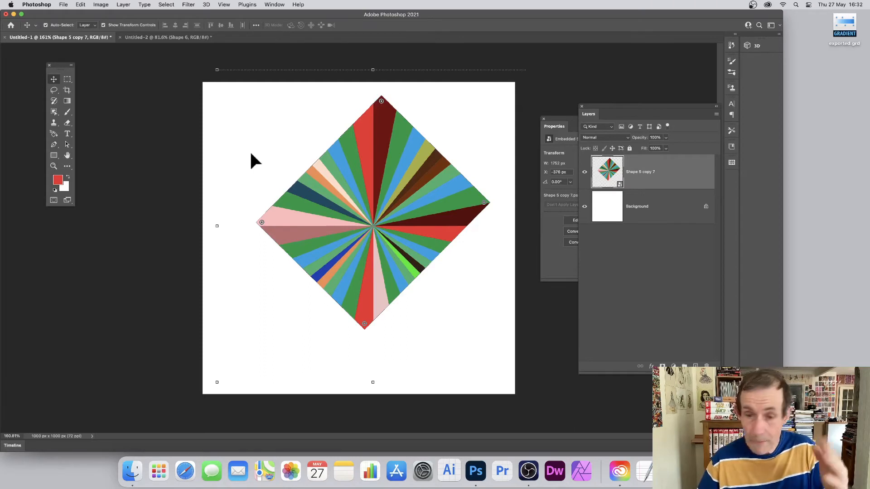
Try adding Bevel & Emboss and Drop Shadow layer styles to the diamond, then undo them.
click(123, 5)
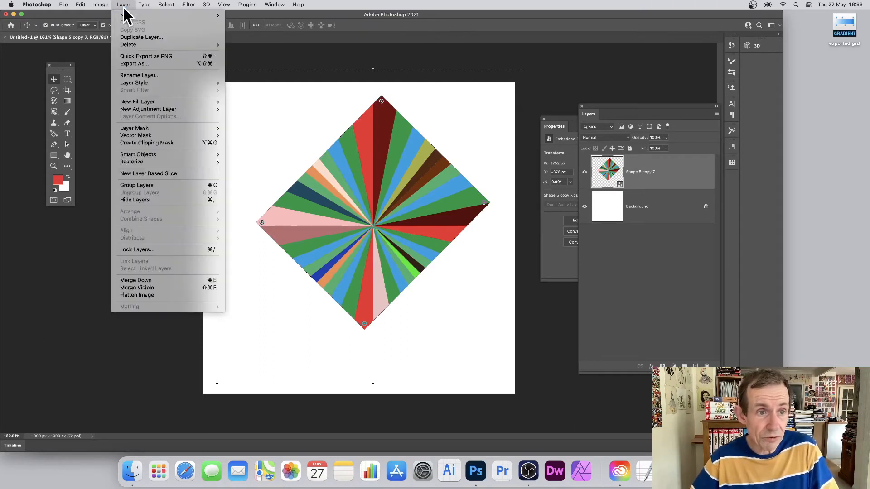
mouse_move(174, 83)
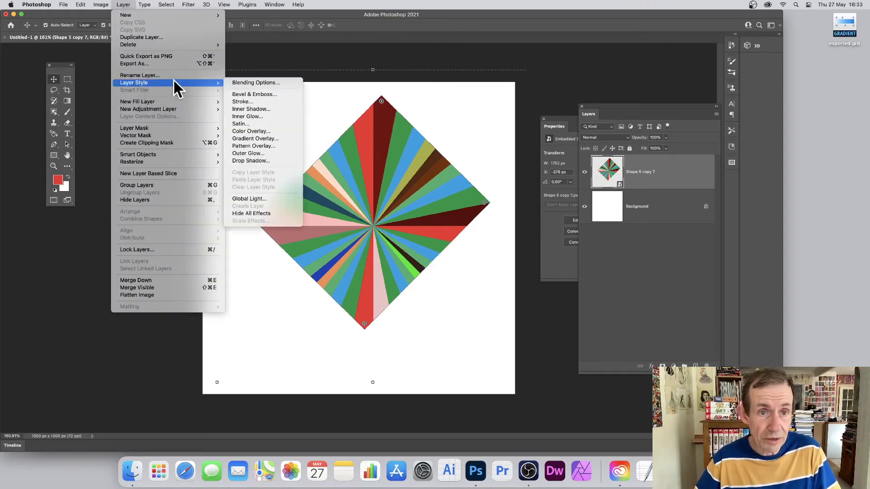
click(243, 95)
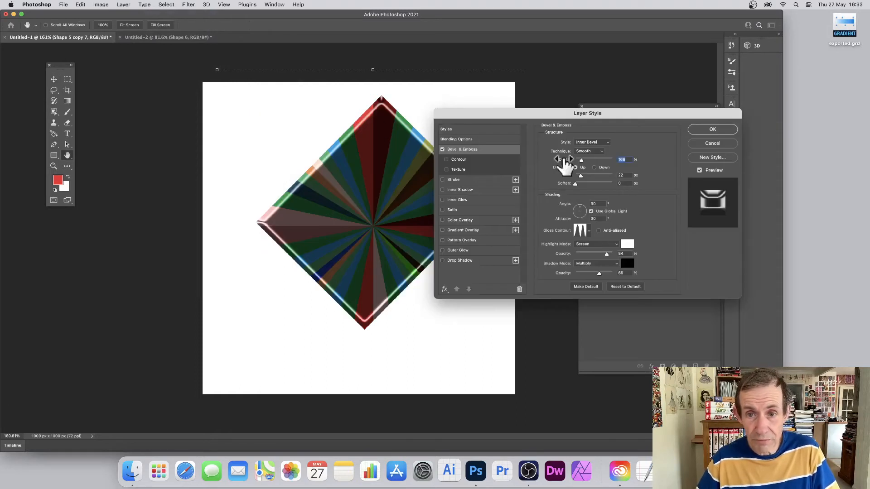
click(444, 261)
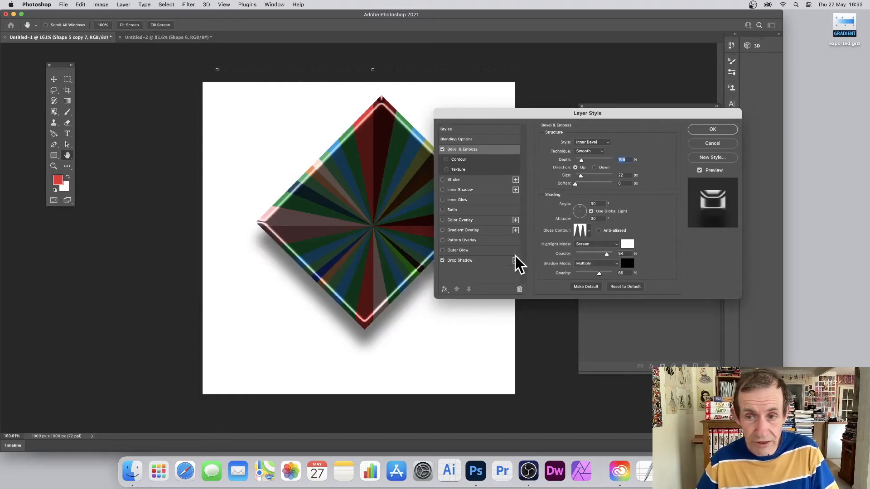
click(705, 131)
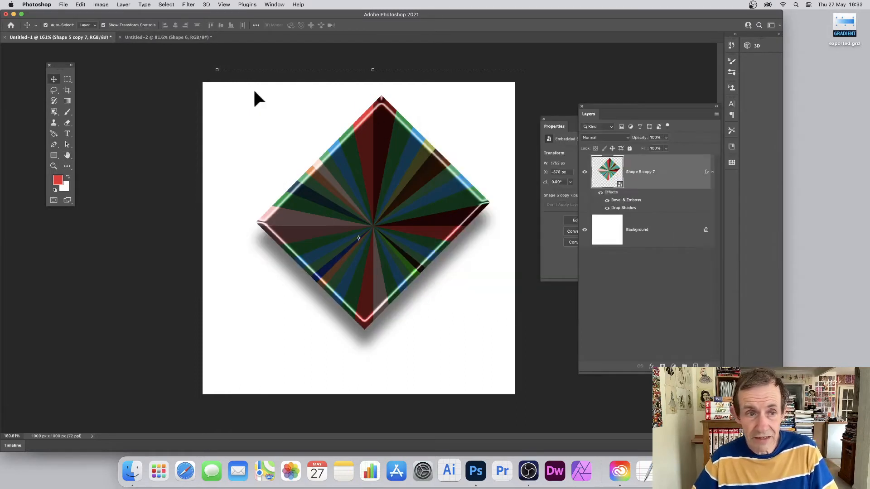
key(super+z)
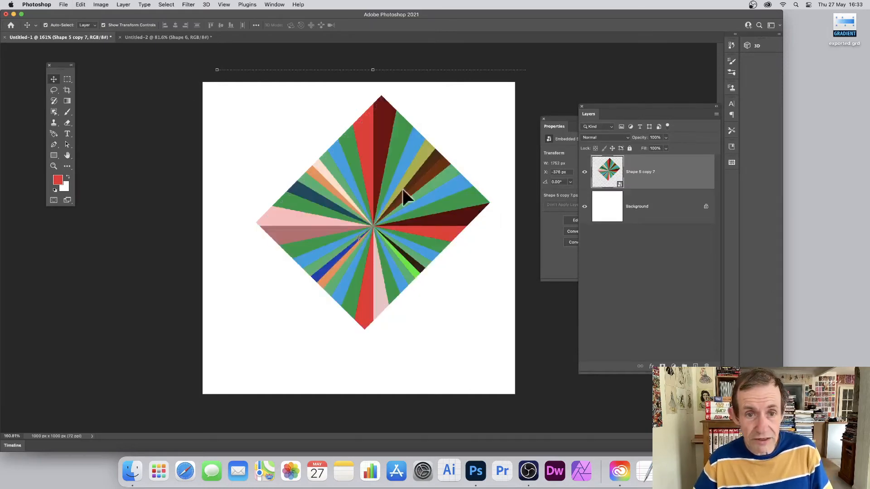
Add a Drop Shadow layer style to the diamond smart object.
click(121, 5)
mouse_move(129, 83)
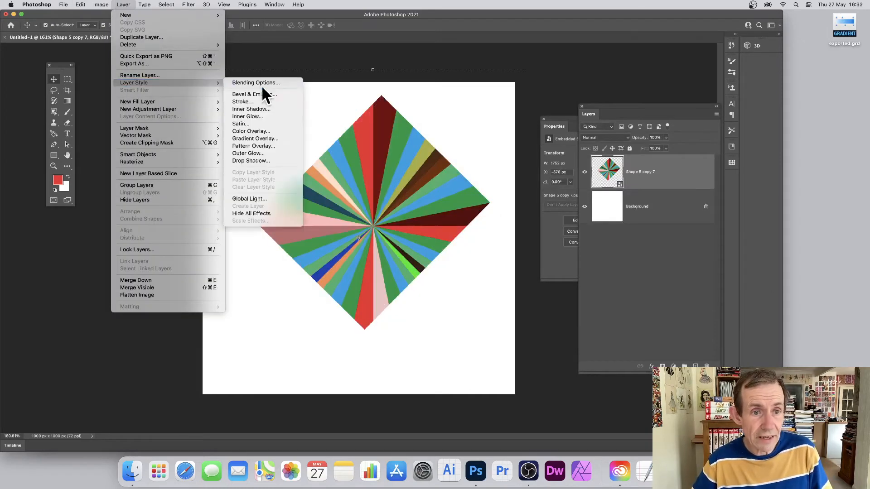
click(251, 161)
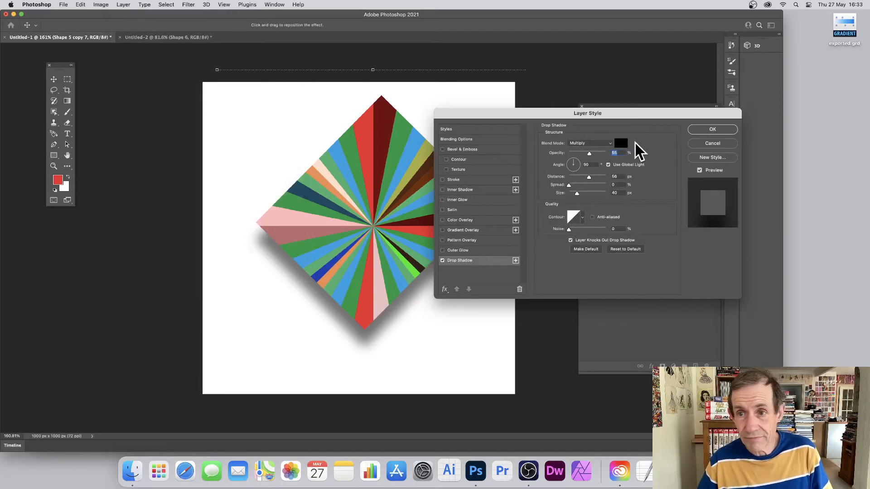
click(701, 131)
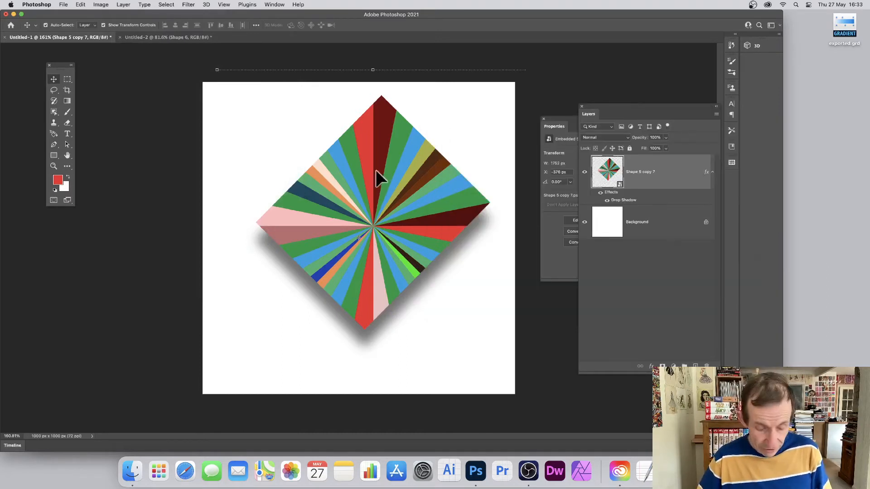
Duplicate the diamond towards the upper left and turn off Pattern Preview.
drag(382, 173, 269, 194)
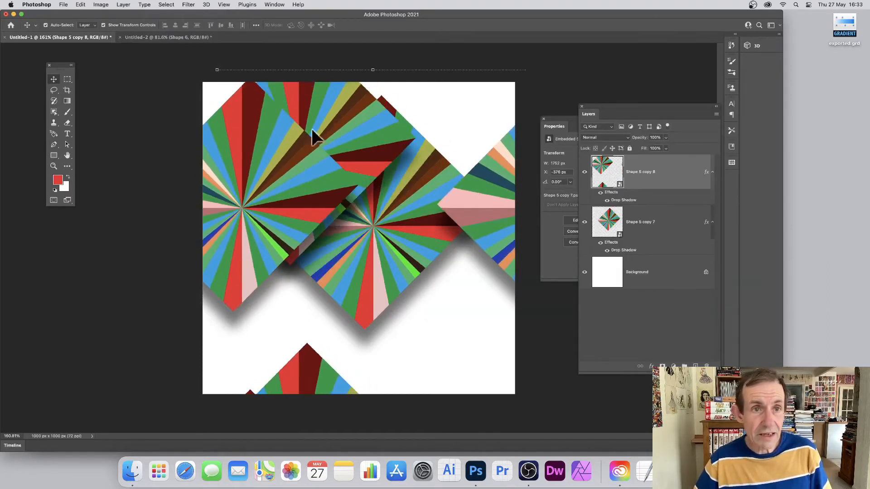
click(224, 5)
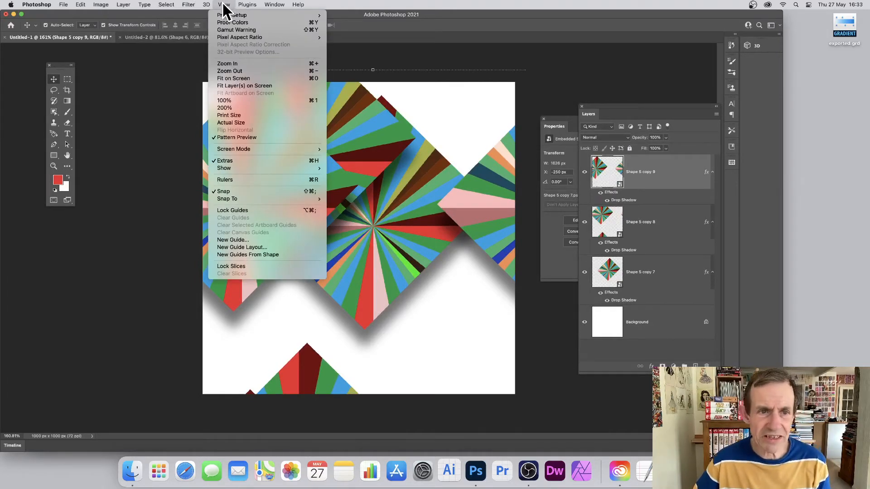
click(253, 137)
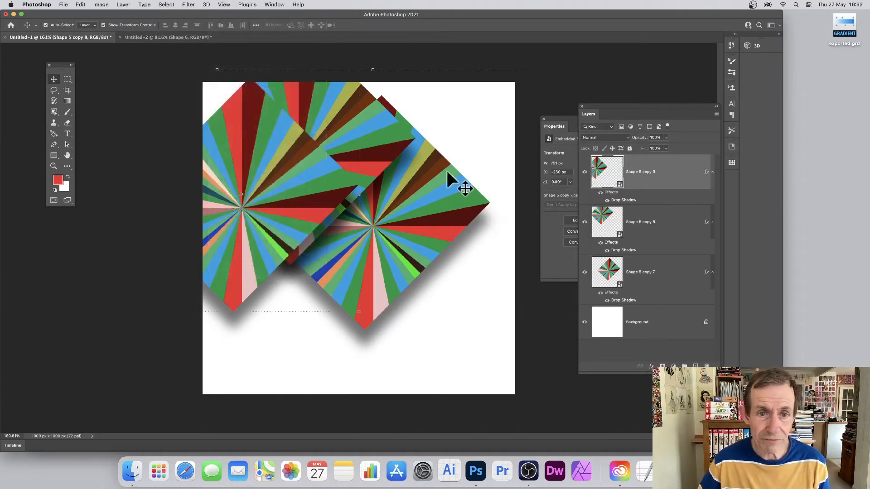
Reposition the top diamond copy and duplicate the diamonds towards the lower right.
drag(287, 140, 250, 151)
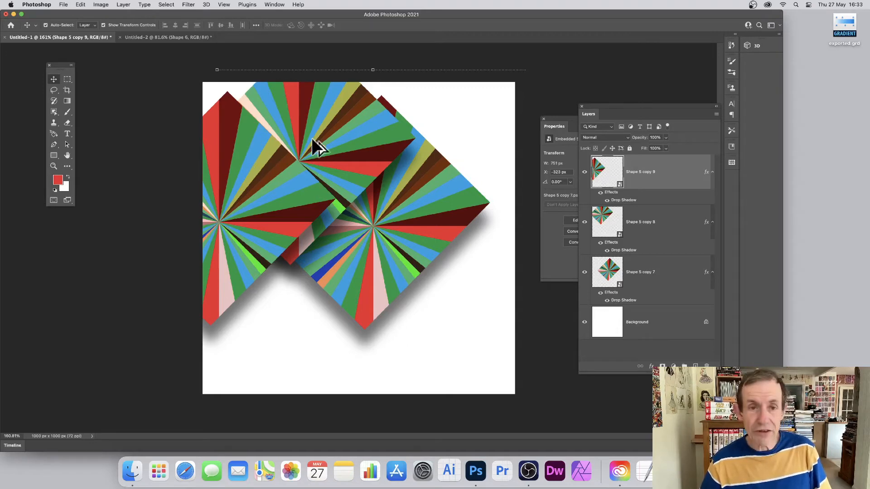
drag(248, 157, 449, 251)
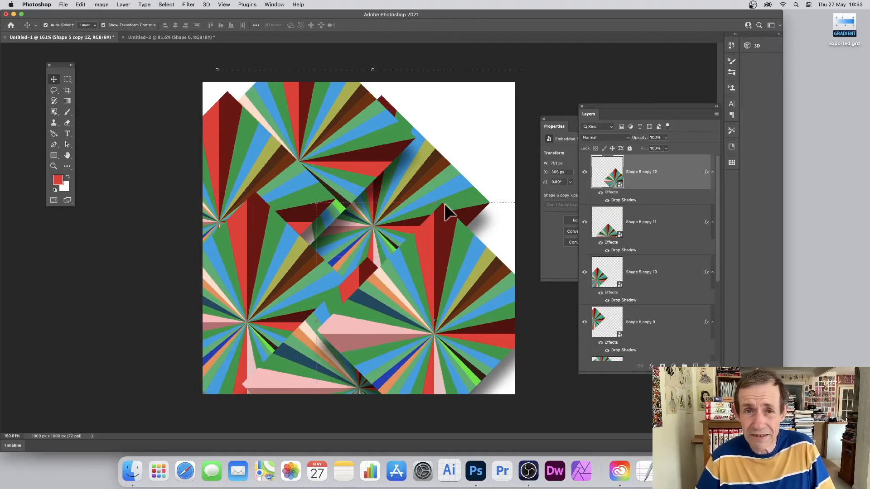
Undo the diamond experiments back to the unclipped sunburst with the rectangle beneath it.
key(super+z)
key(super+z)
key(super+z)
key(super+z)
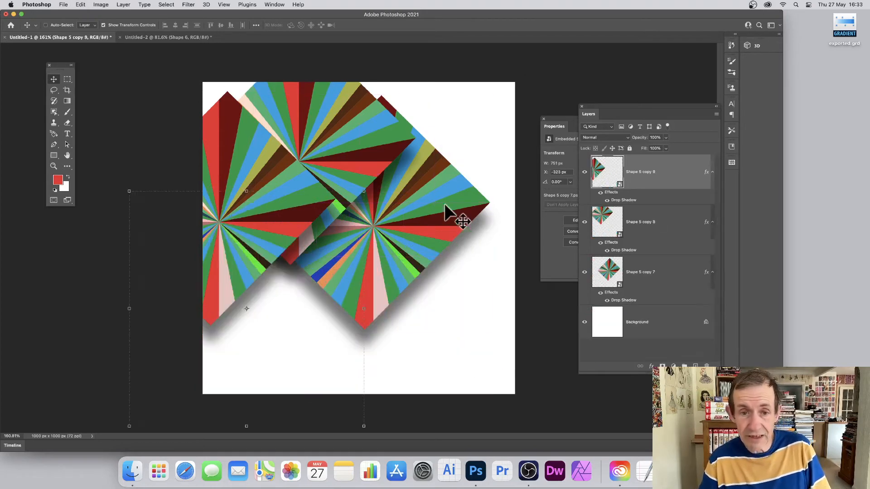
key(super+z)
key(super+z)
key(super+z)
key(super+z)
key(super+z)
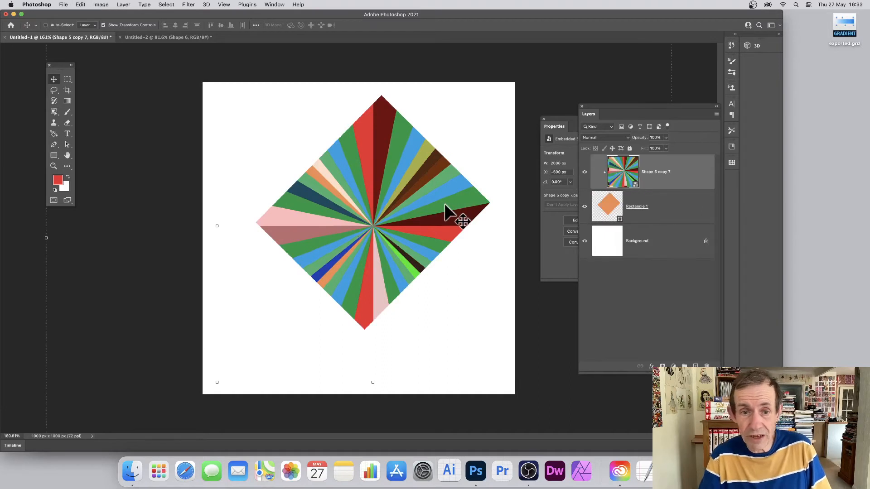
key(super+z)
key(super+z)
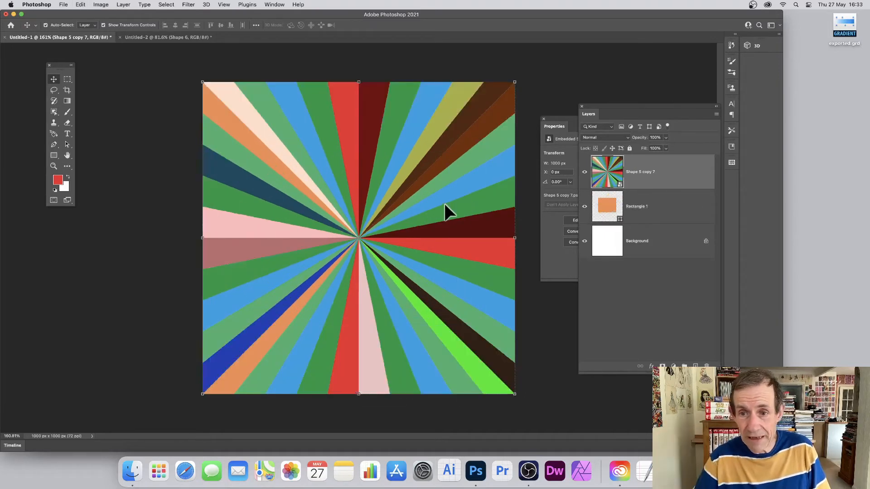
Undo further to remove the rectangle, leaving only the sunburst smart object above the background.
key(super+z)
key(super+z)
key(super+z)
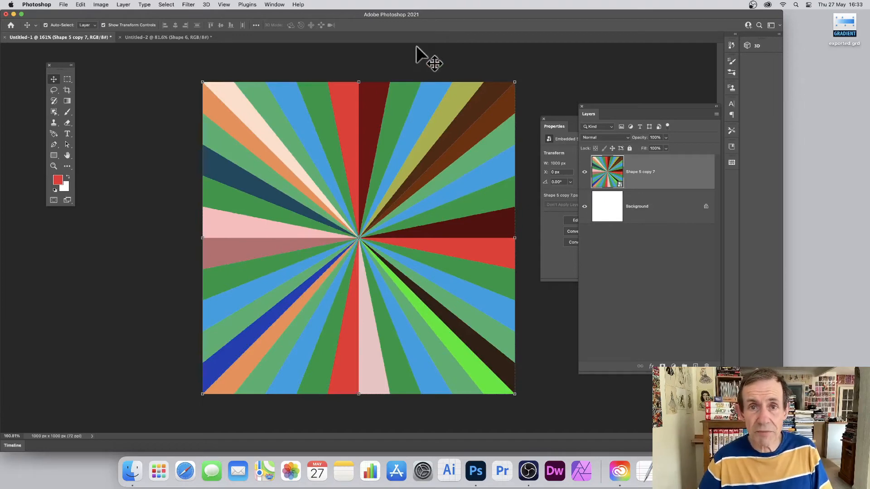
Apply a Hue/Saturation adjustment to the sunburst smart object, shifting the hue to +146.
click(101, 5)
mouse_move(113, 27)
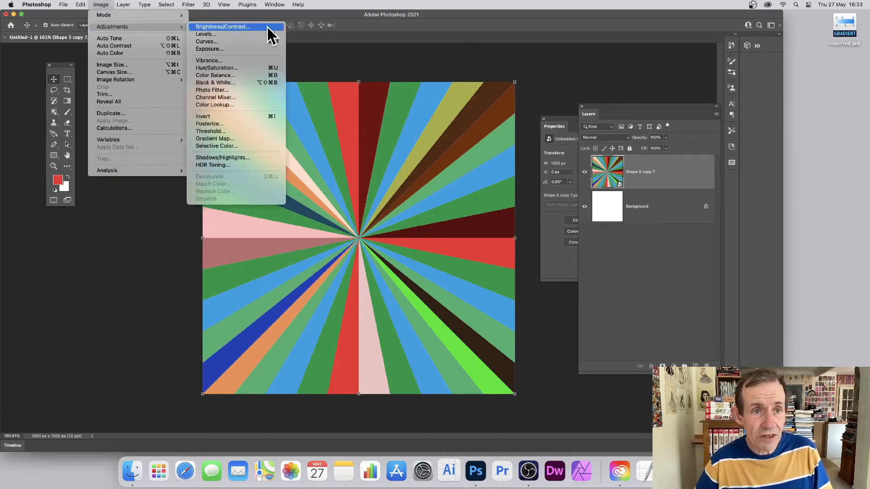
click(227, 68)
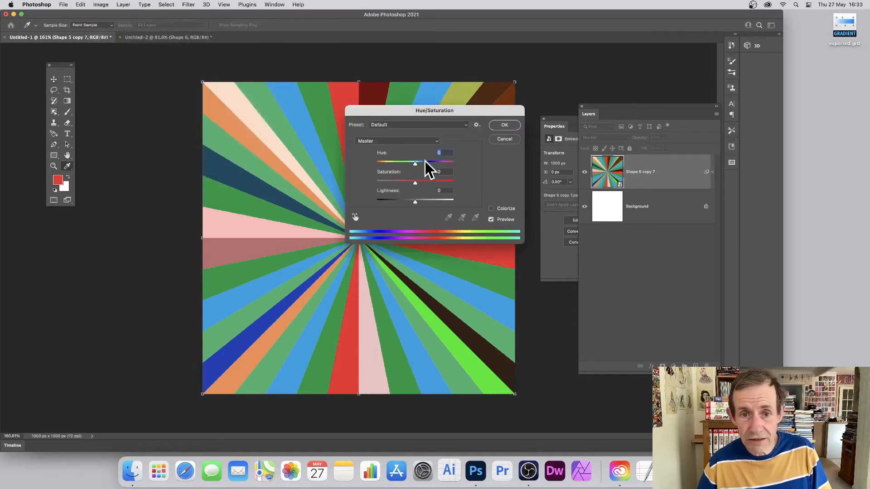
drag(429, 164, 447, 165)
click(504, 126)
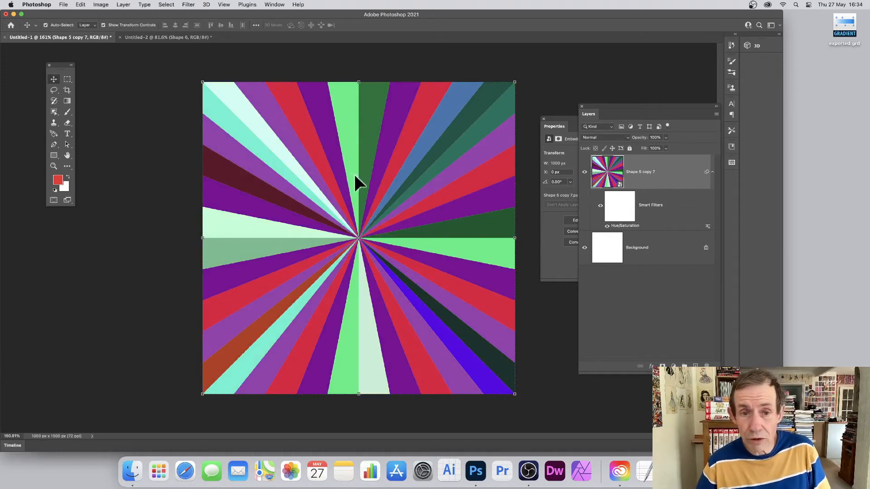
Undo a stray duplicate of the sunburst and turn off Pattern Preview.
drag(355, 176, 303, 148)
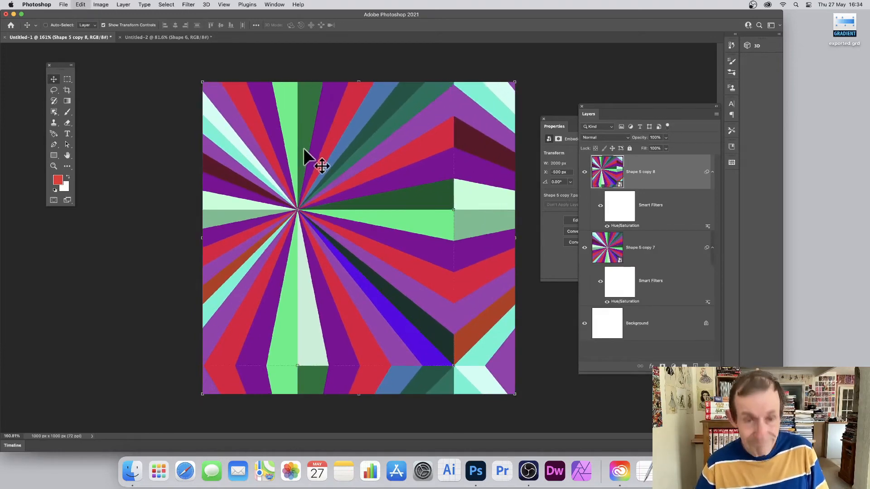
key(super+z)
click(228, 2)
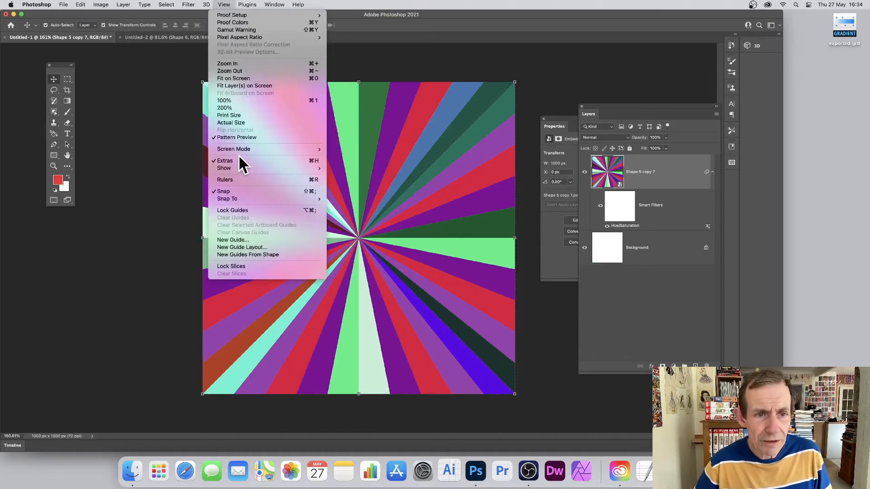
click(241, 135)
click(222, 5)
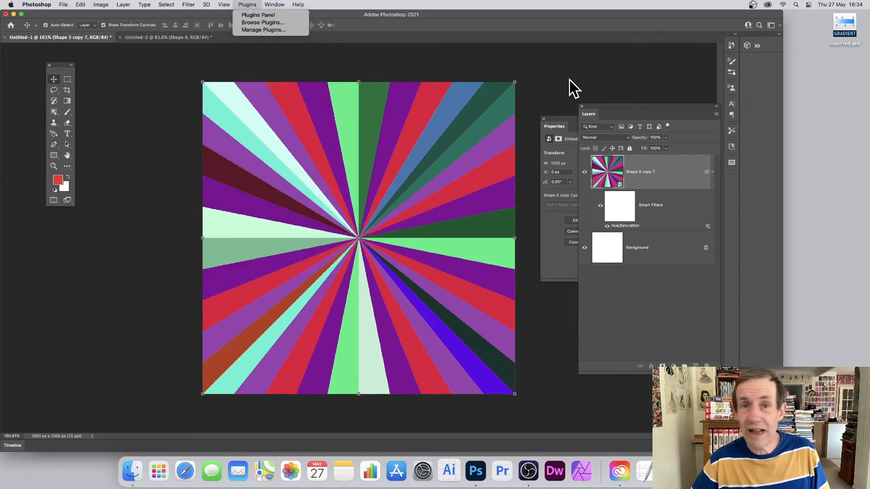
click(547, 73)
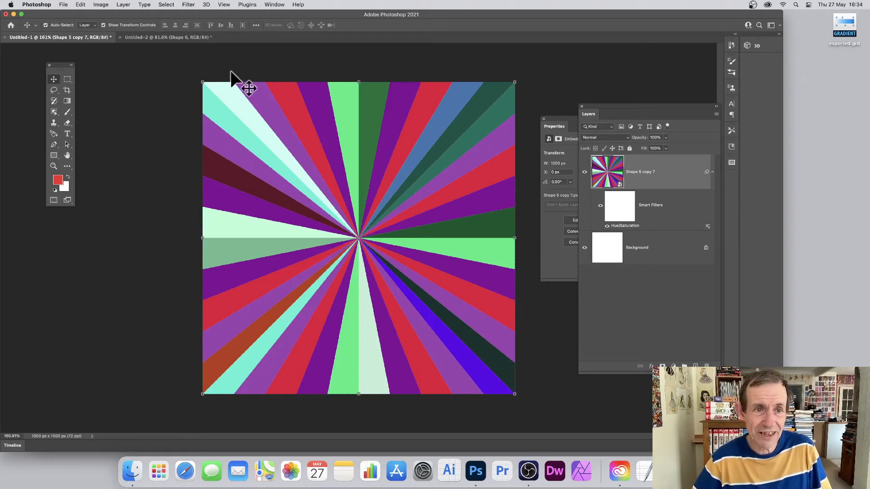
Scale the sunburst down to about 751 px wide inside the canvas and commit the transform.
drag(204, 82, 245, 111)
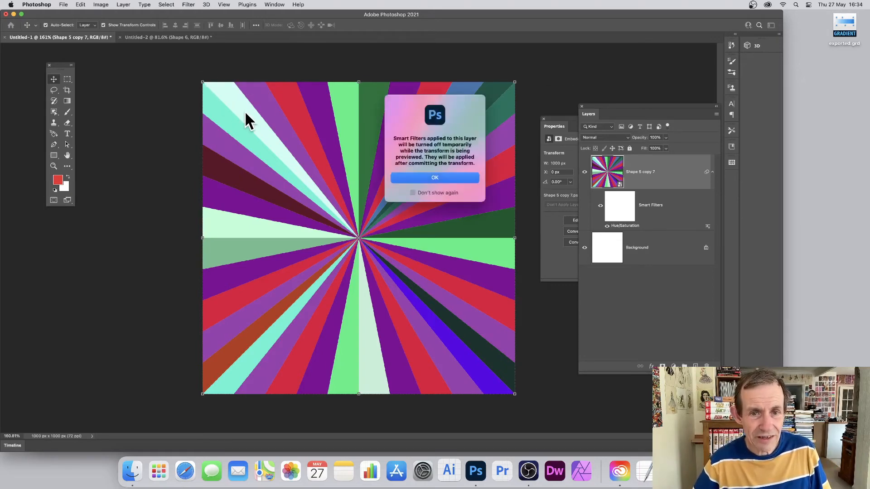
click(434, 177)
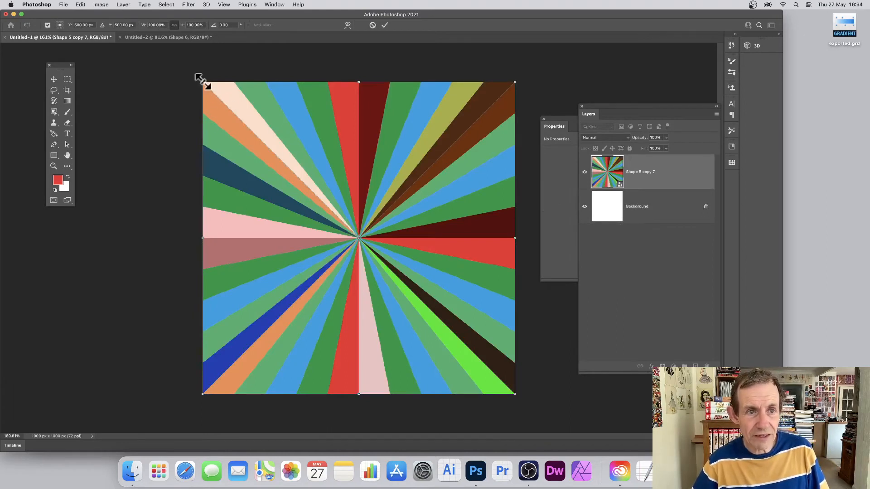
drag(203, 83, 347, 226)
drag(406, 262, 308, 170)
drag(404, 273, 464, 334)
key(Return)
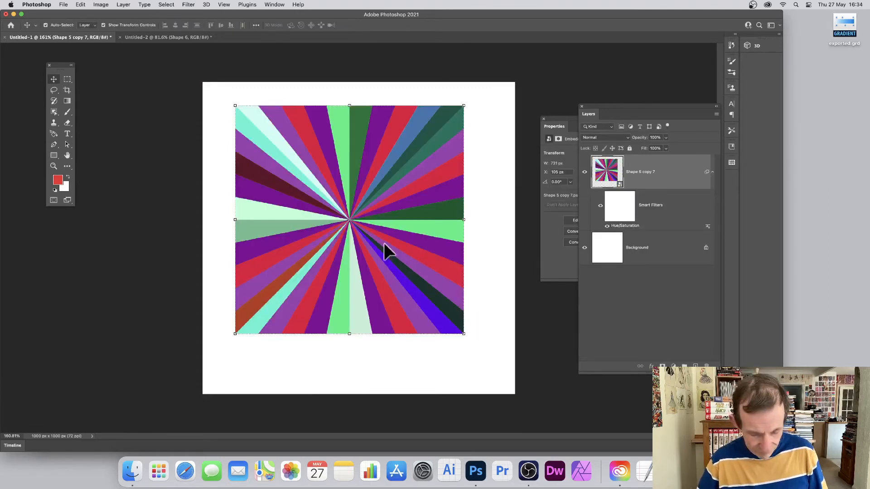
Duplicate the sunburst and transform the copy to about 50% size, centred and rotated about 16°.
drag(384, 247, 348, 211)
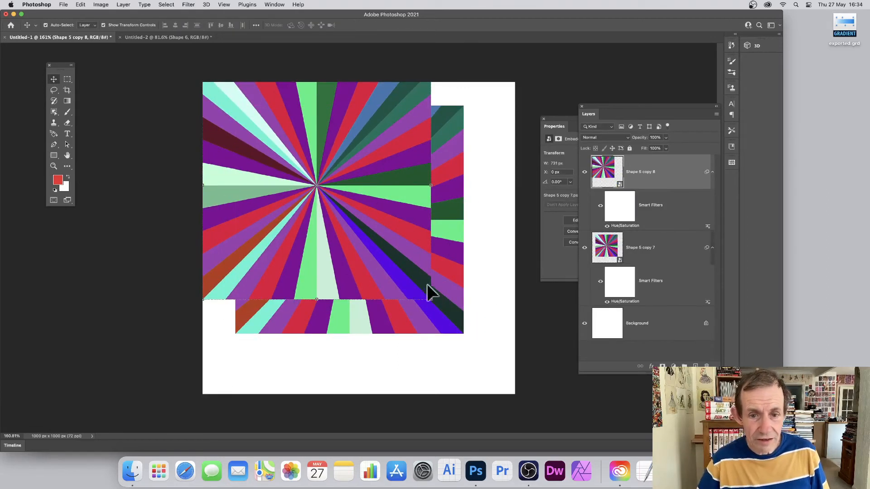
click(432, 298)
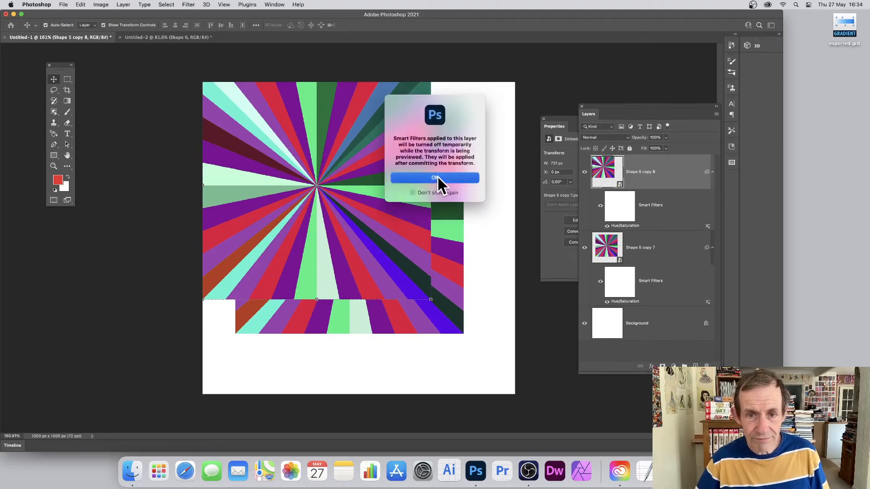
click(437, 177)
drag(431, 300, 357, 226)
drag(320, 173, 385, 241)
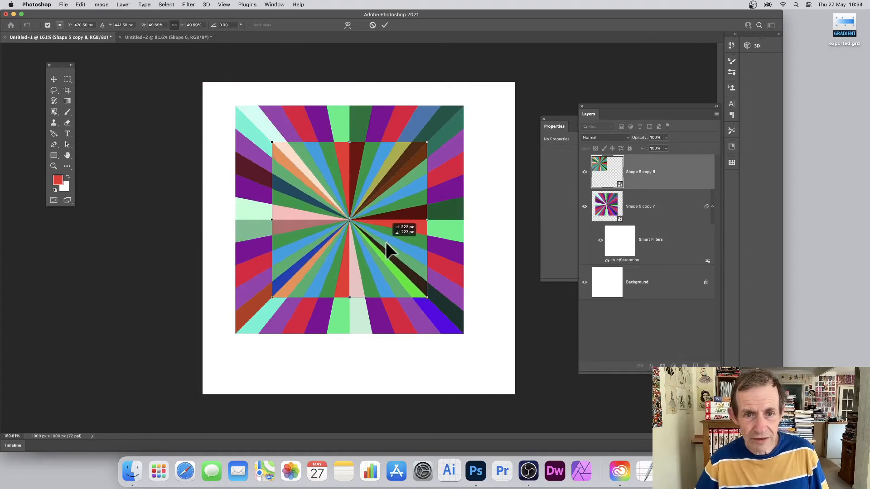
drag(438, 141, 460, 155)
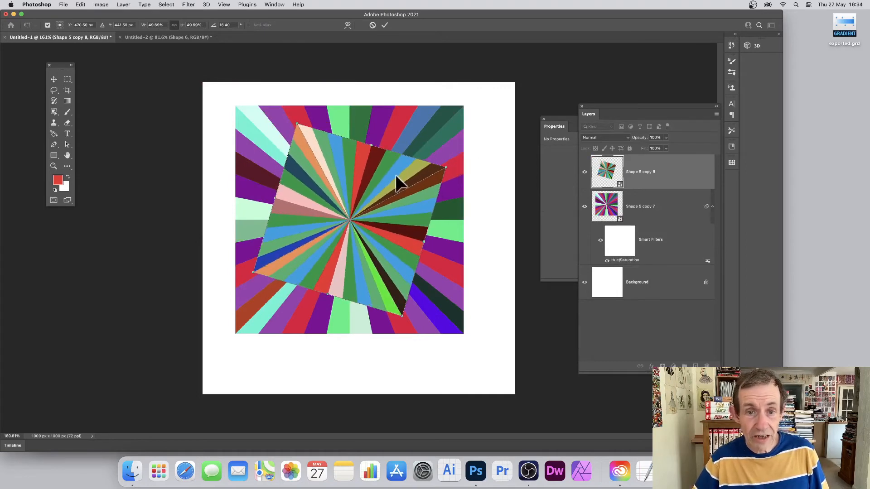
key(Return)
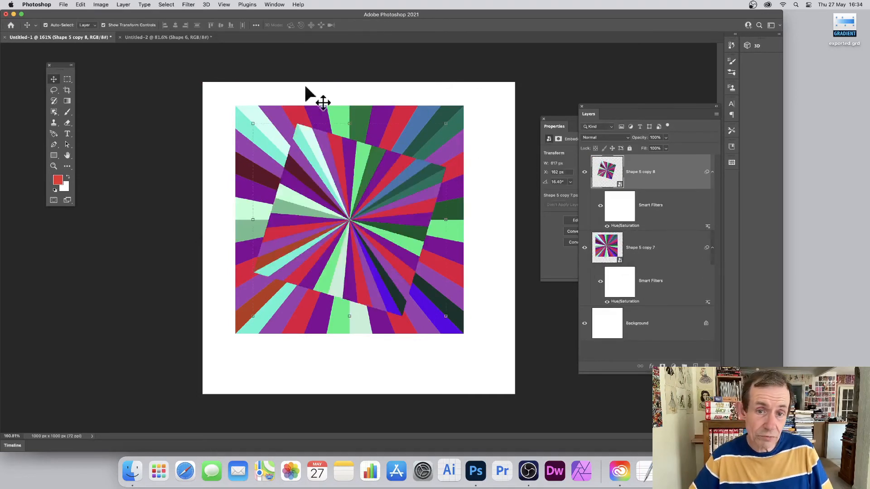
Add a Drop Shadow style to the rotated copy, positioning the shadow toward the lower right.
click(127, 5)
mouse_move(155, 86)
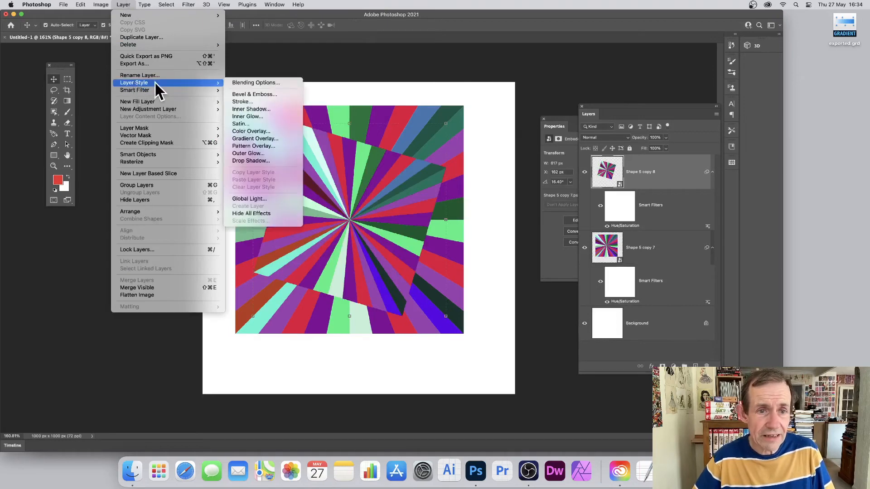
click(250, 160)
drag(407, 308, 434, 333)
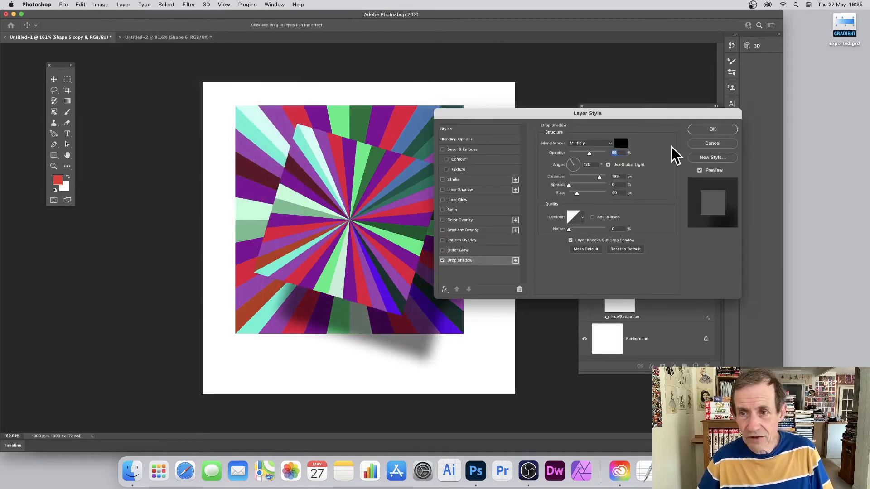
click(712, 130)
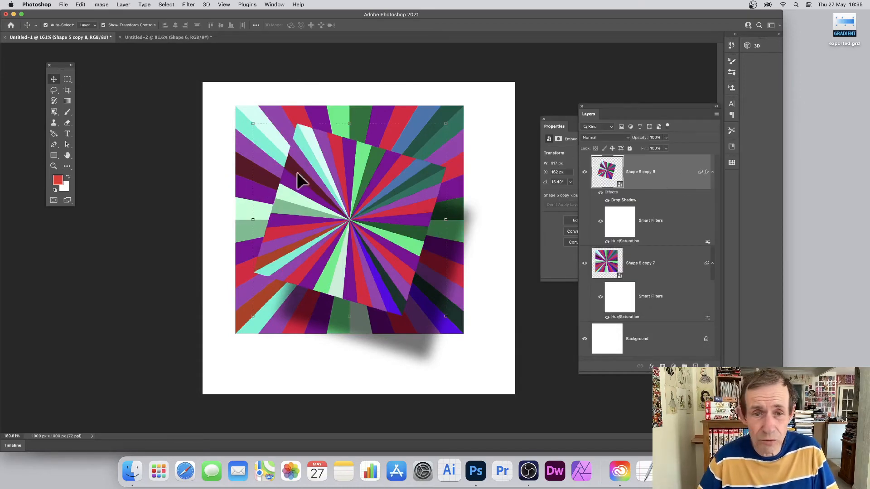
Change the rotated copy's Hue/Saturation filter hue to -57.
double_click(629, 243)
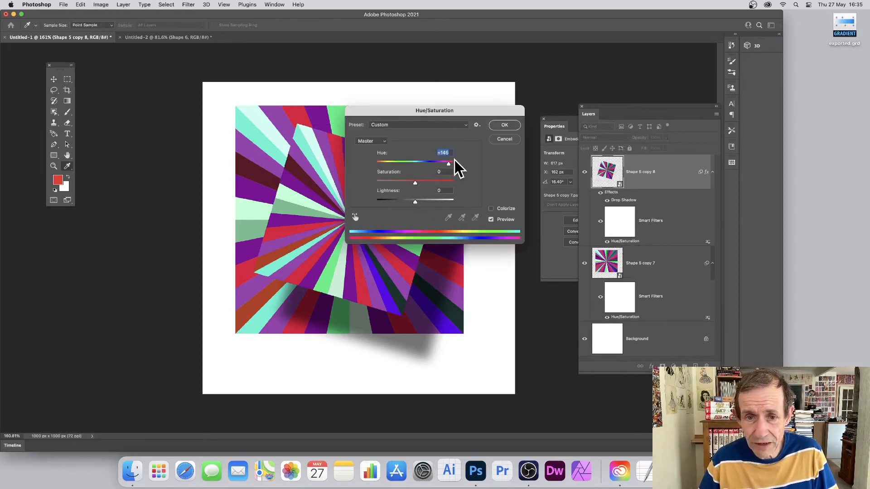
drag(441, 164, 423, 164)
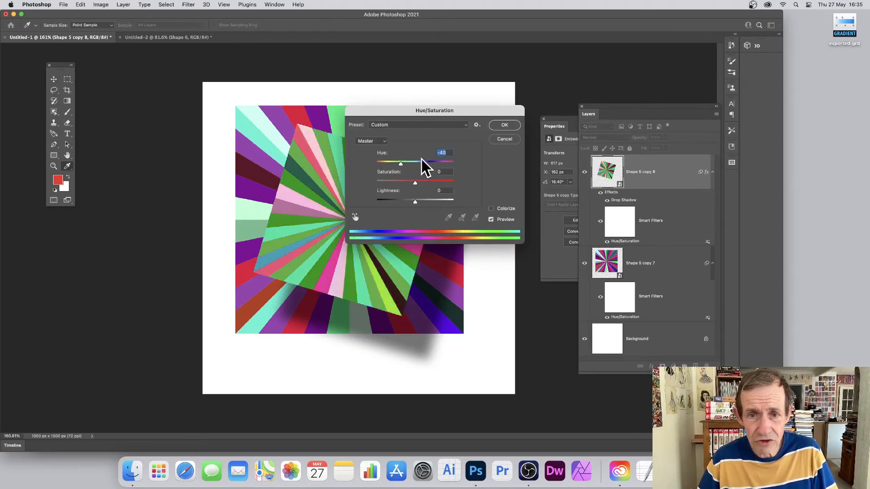
click(504, 125)
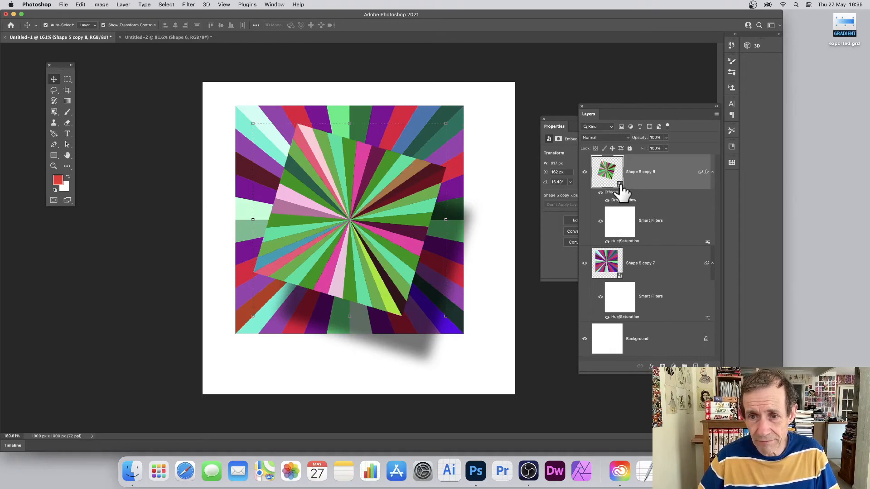
Open the nested smart object contents and recolour the bottom Shape 5 copy 7 wedge bright green.
double_click(620, 185)
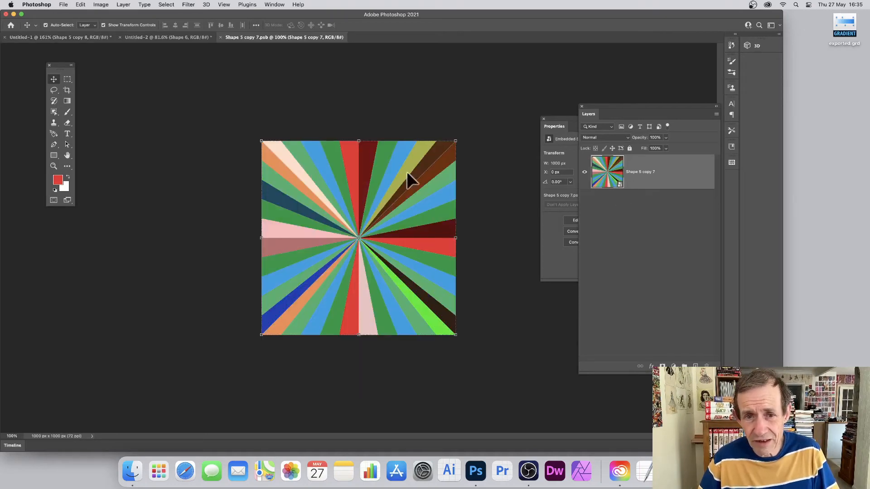
double_click(620, 184)
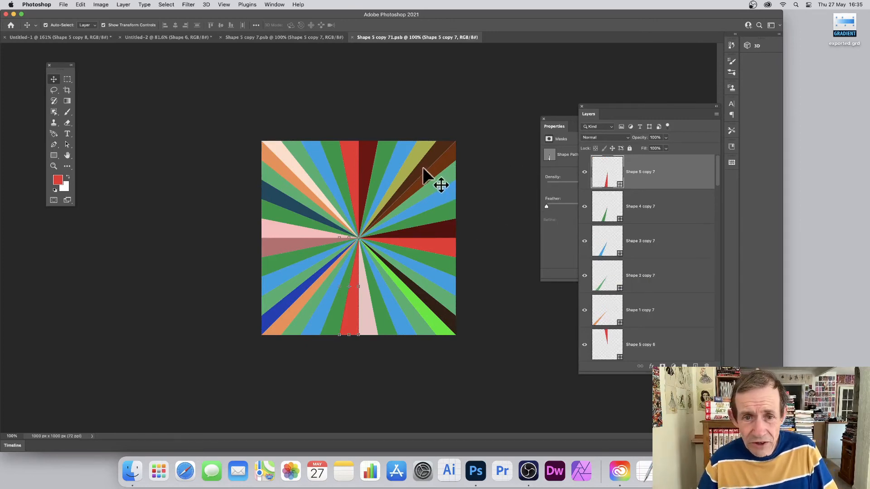
double_click(606, 182)
drag(418, 202, 417, 247)
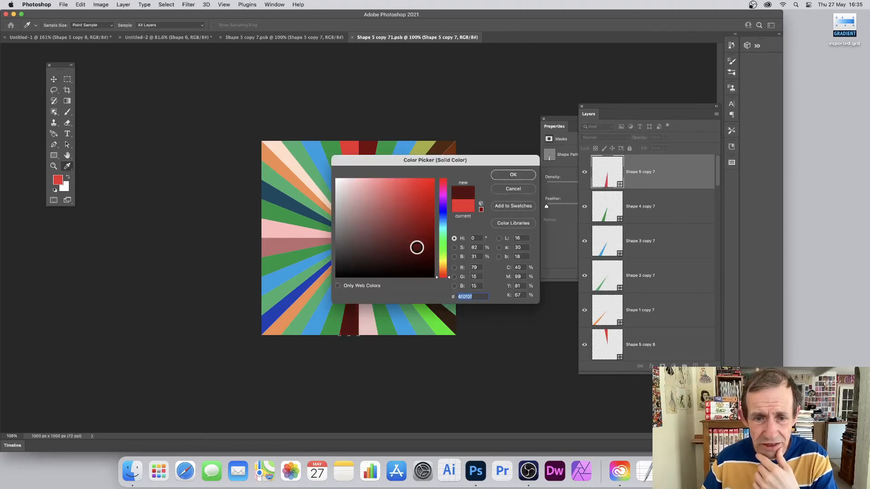
click(442, 244)
drag(420, 204, 462, 175)
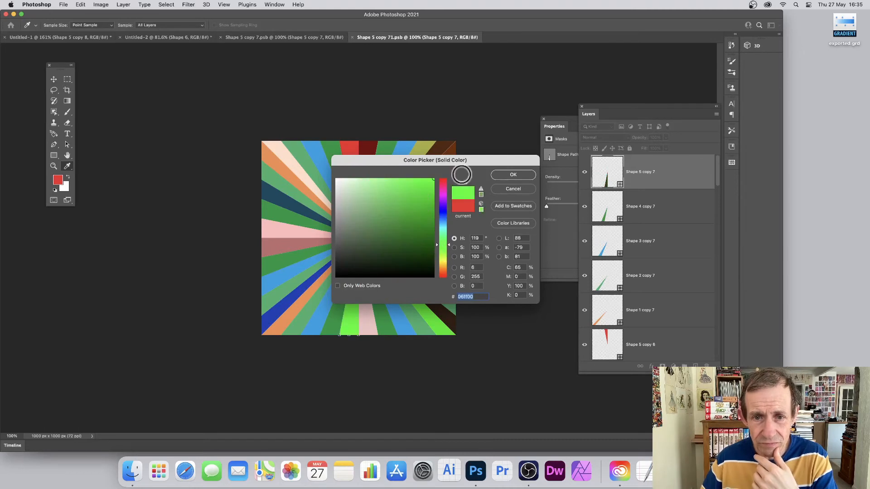
click(529, 178)
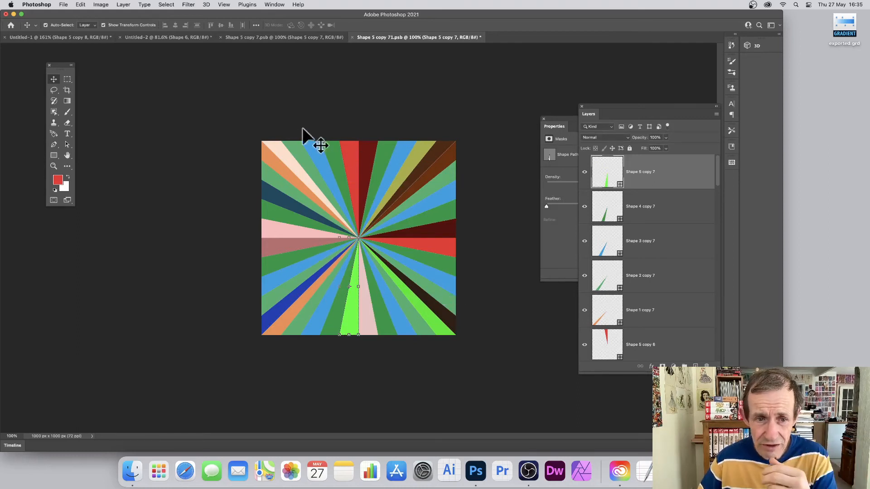
Try drawing a circle about 421 px wide over the sunburst's centre, then delete it.
drag(252, 138, 513, 365)
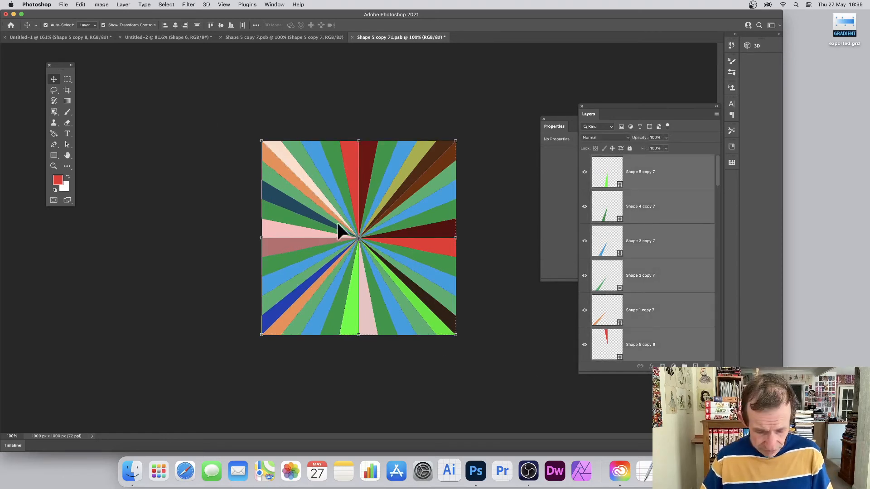
click(54, 155)
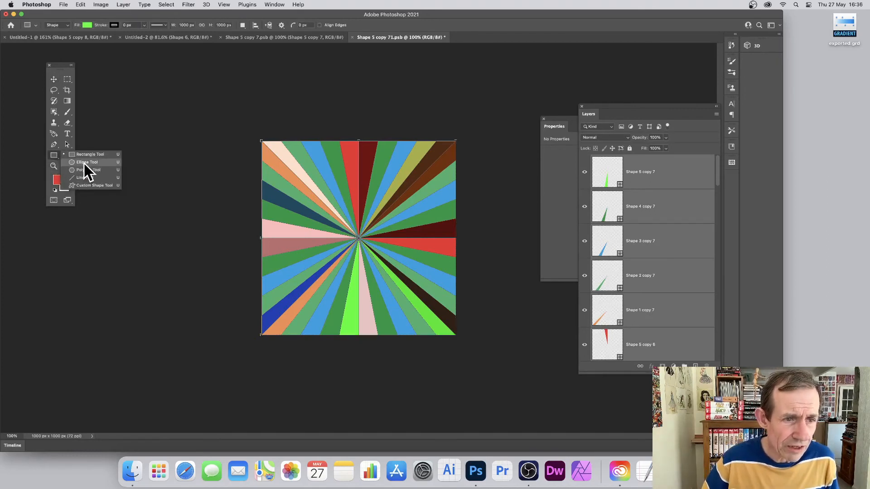
click(84, 162)
drag(323, 195, 406, 284)
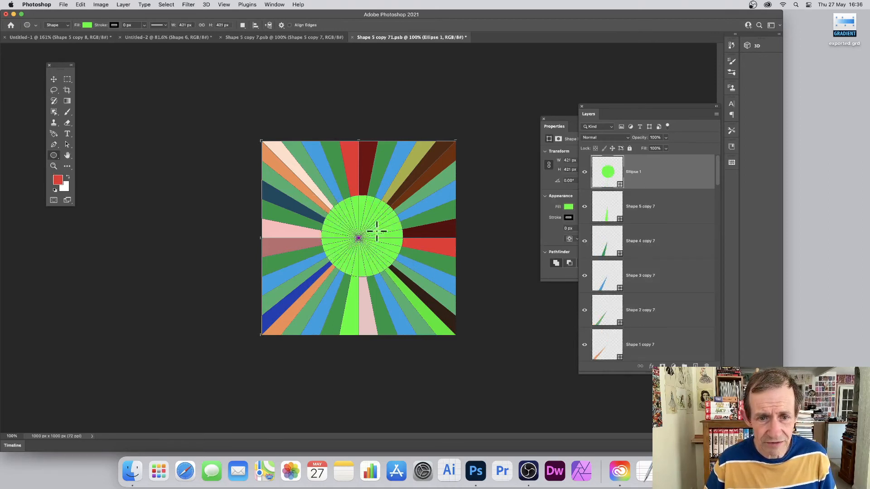
click(54, 80)
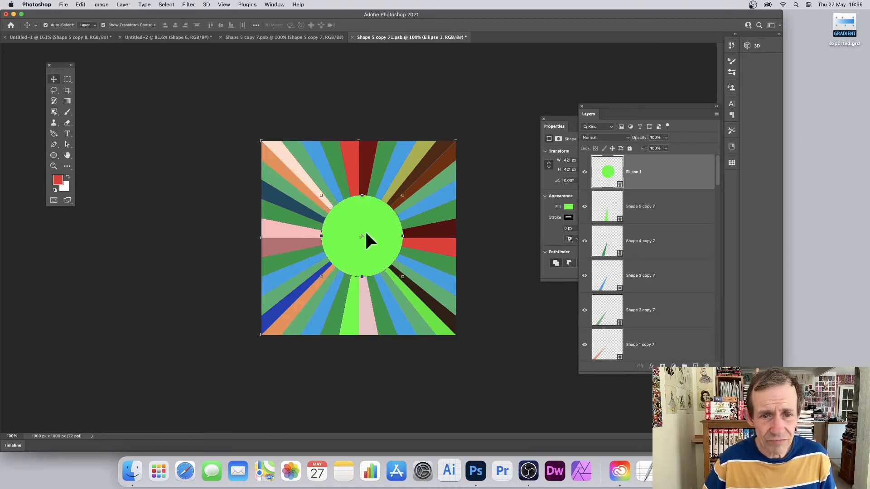
drag(365, 234, 360, 238)
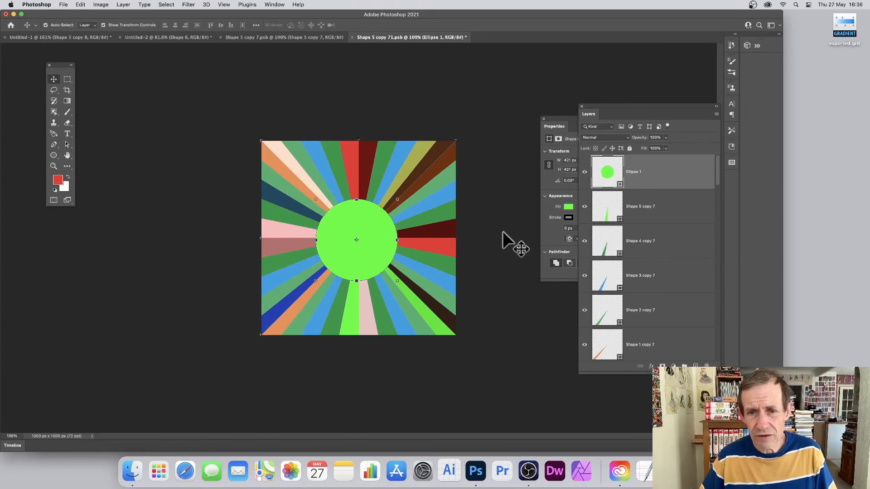
key(Delete)
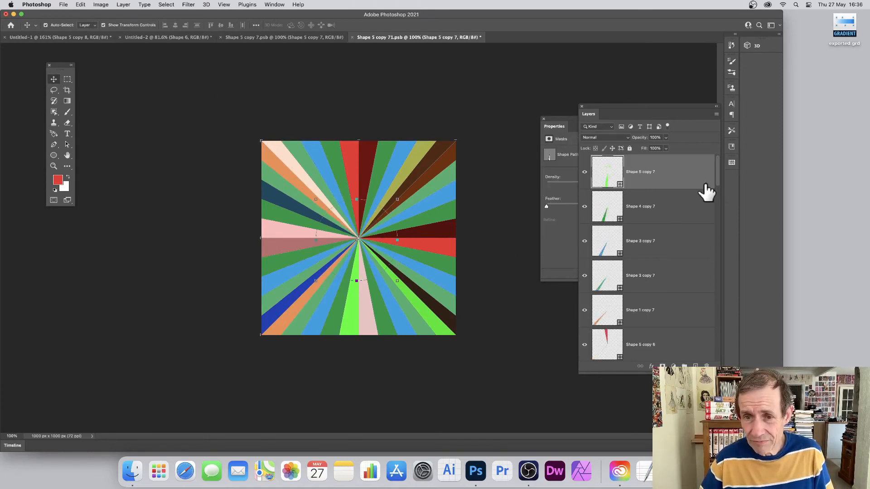
scroll(691, 228, down, 15)
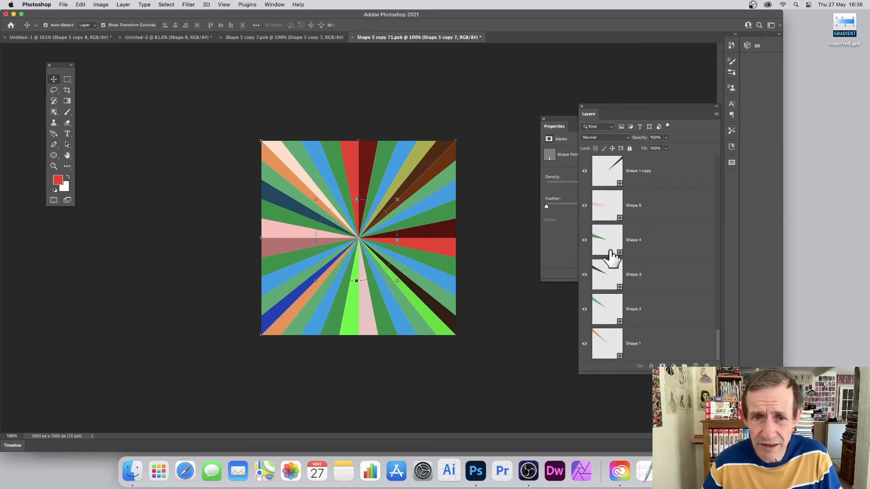
click(430, 154)
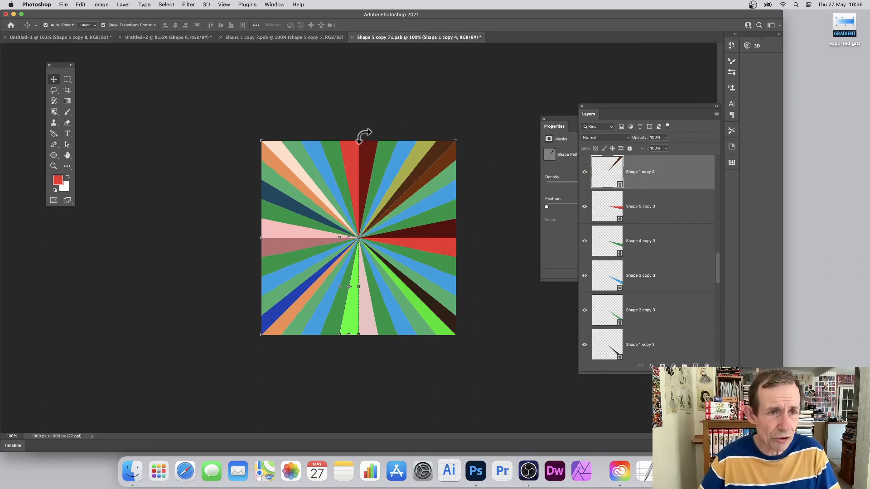
click(392, 96)
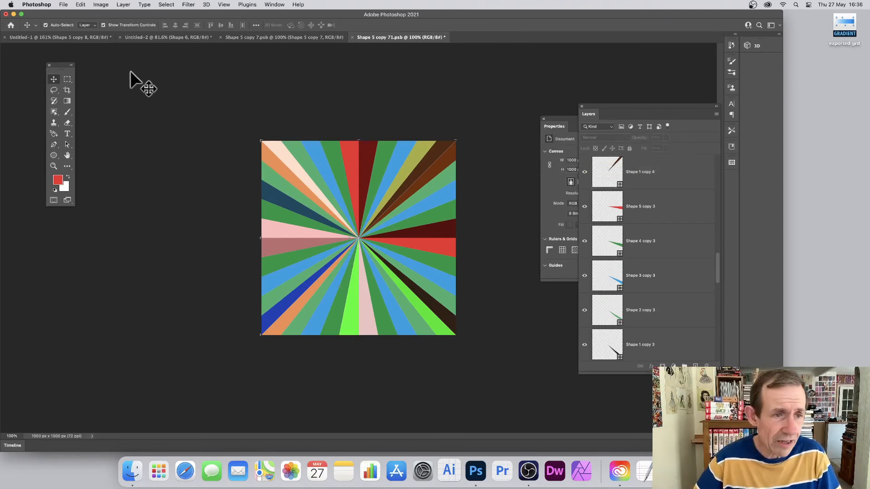
Add a new guide layout of 10 columns and 10 rows across the canvas.
click(232, 5)
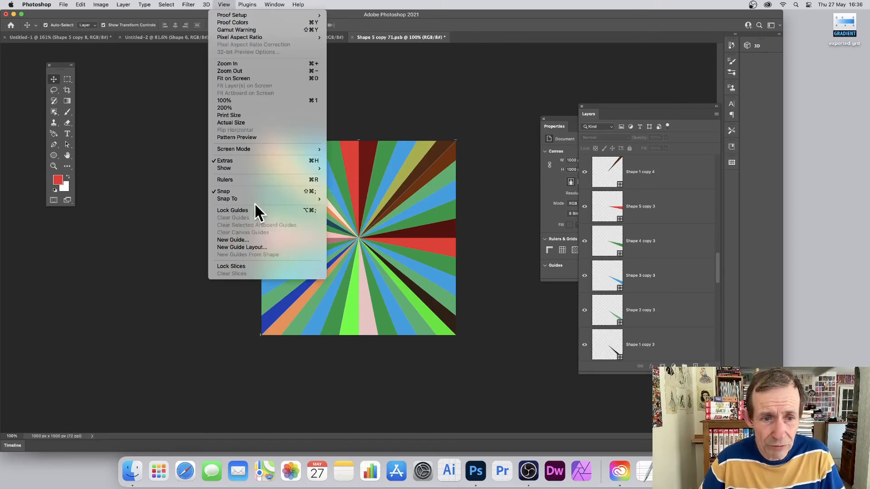
click(263, 249)
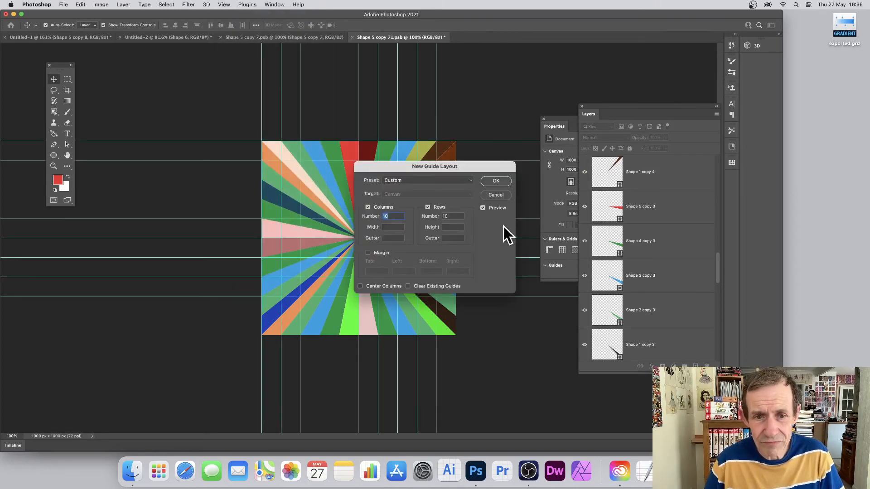
click(488, 182)
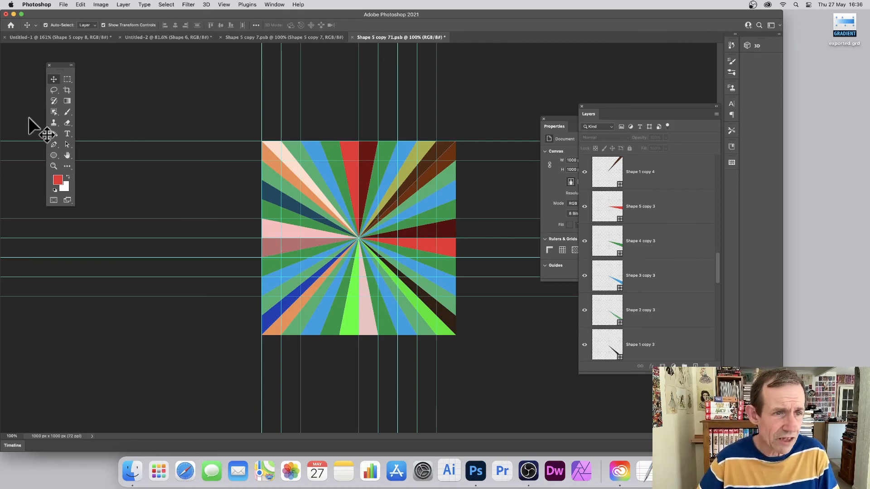
Draw a triangular wedge with the Pen tool from the top-left corner down the left edge to the centre, and set its blend mode to Pin Light.
click(54, 144)
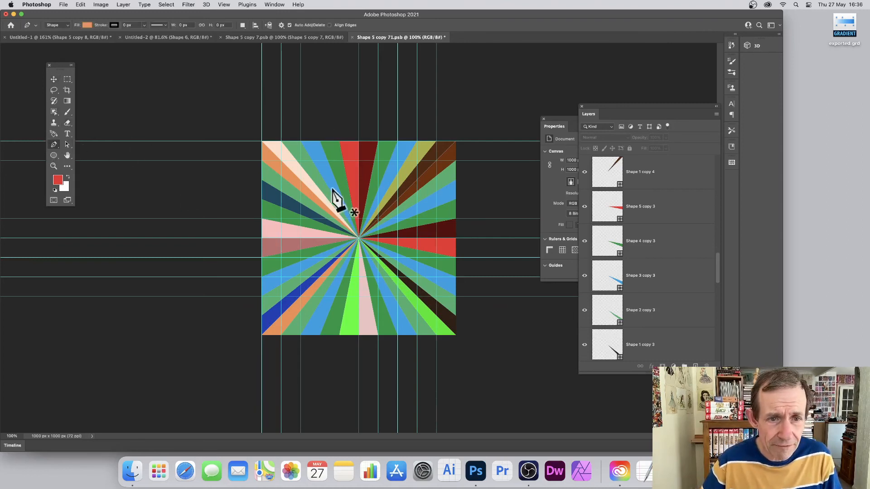
click(262, 142)
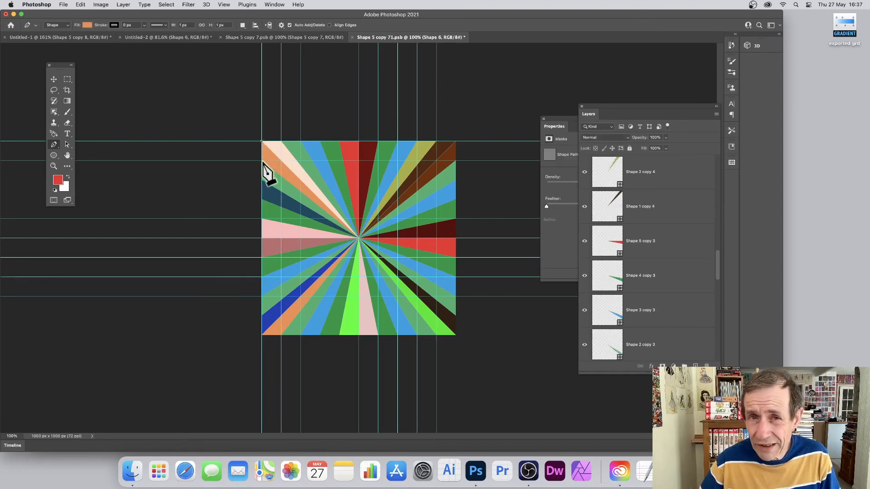
click(261, 180)
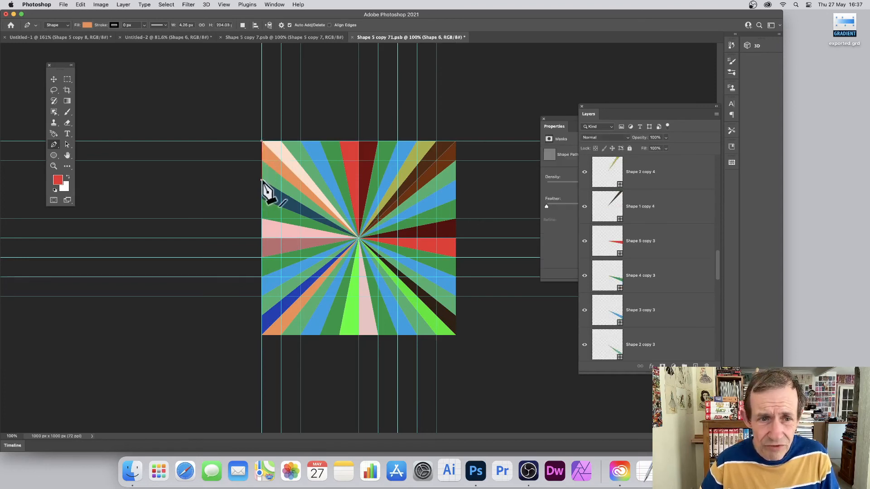
click(358, 237)
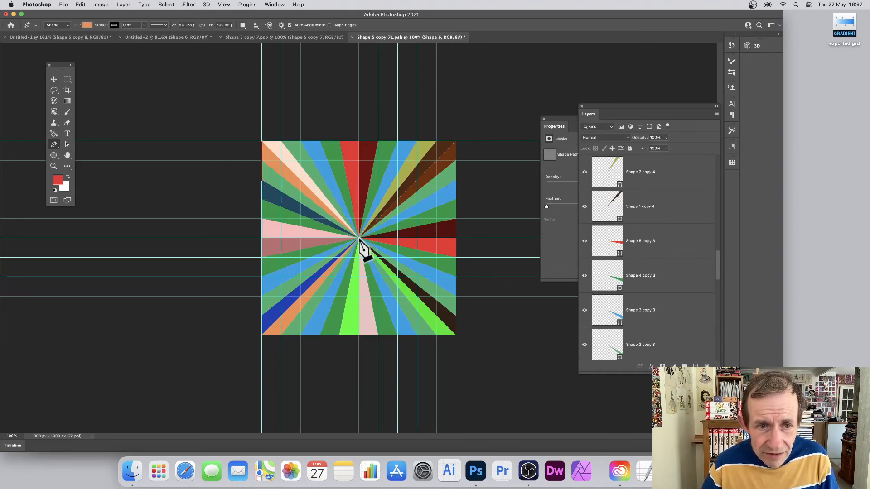
click(261, 141)
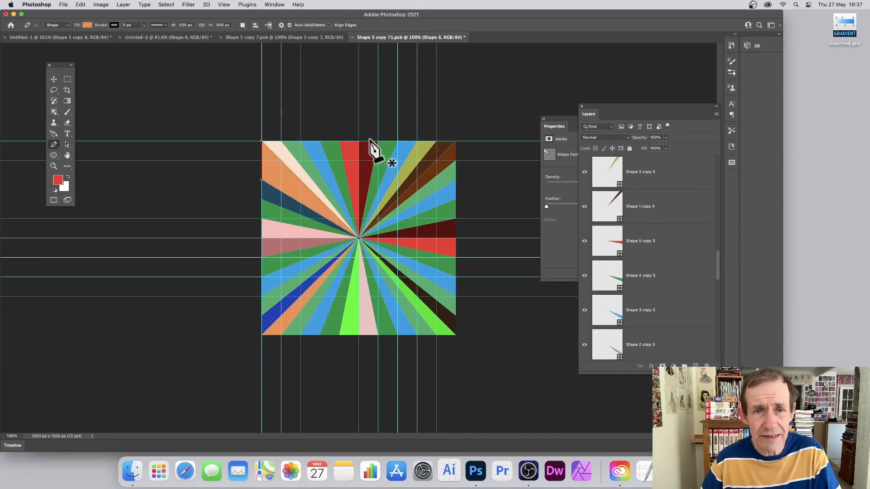
click(617, 137)
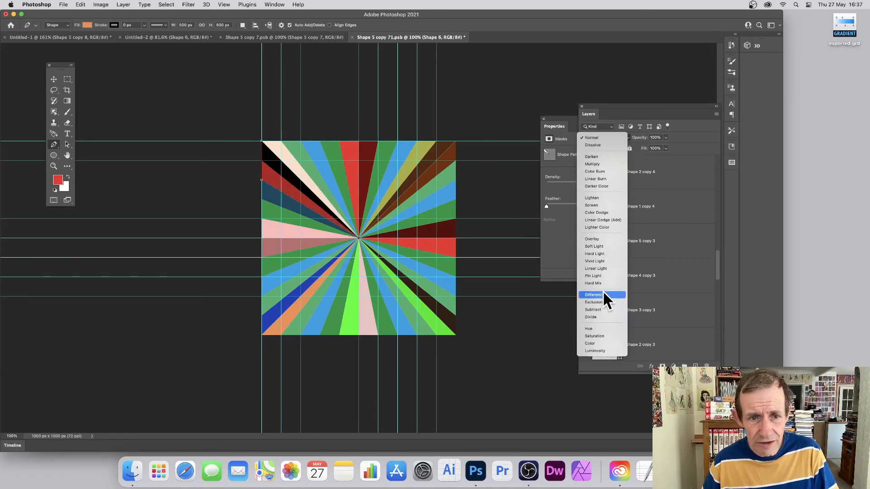
click(607, 275)
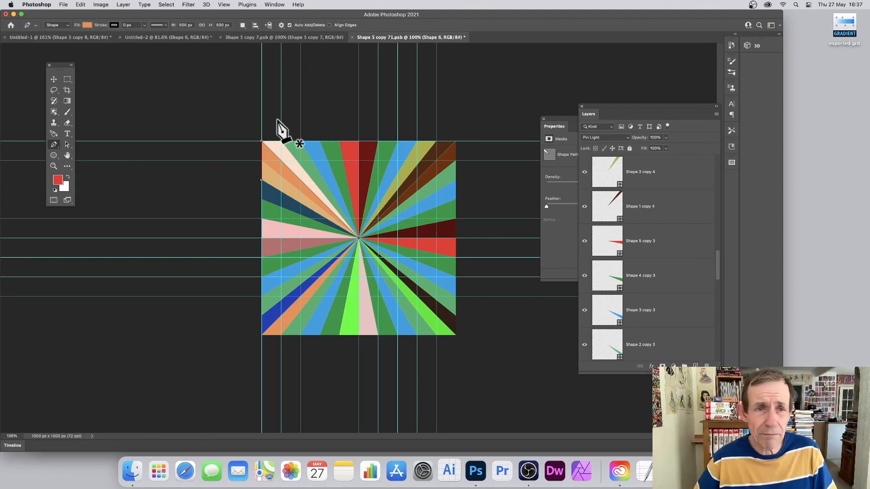
Save and close both smart object documents, returning to the main file and selecting the lower Shape 5 copy 7 sunburst layer.
click(352, 37)
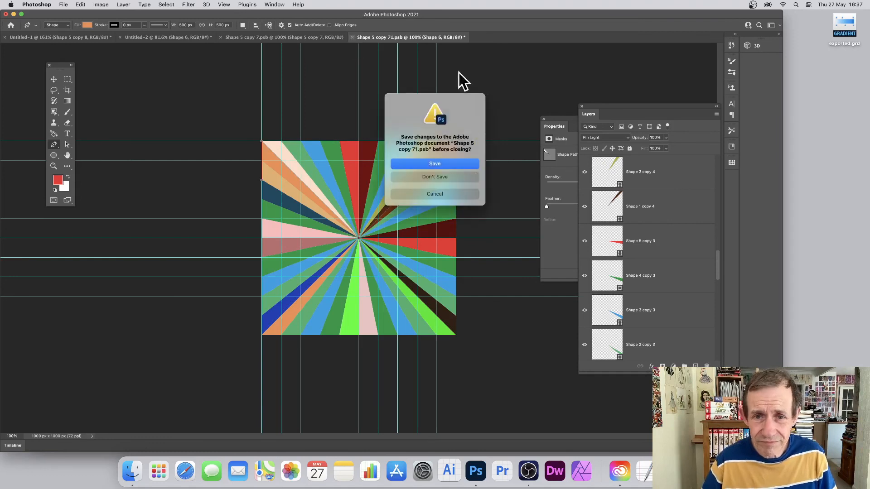
click(435, 164)
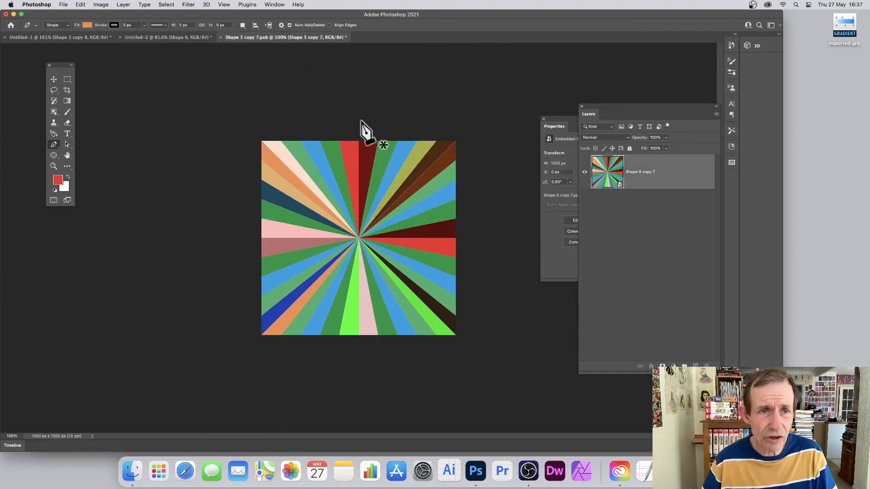
click(221, 38)
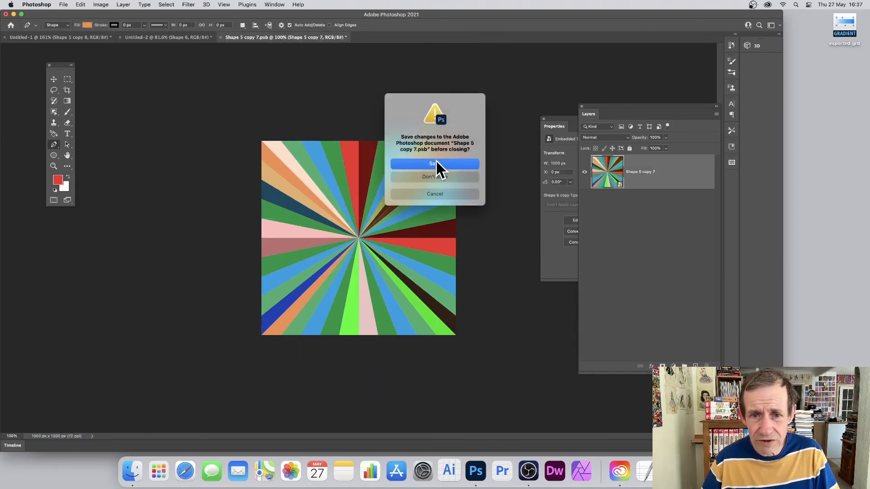
click(436, 165)
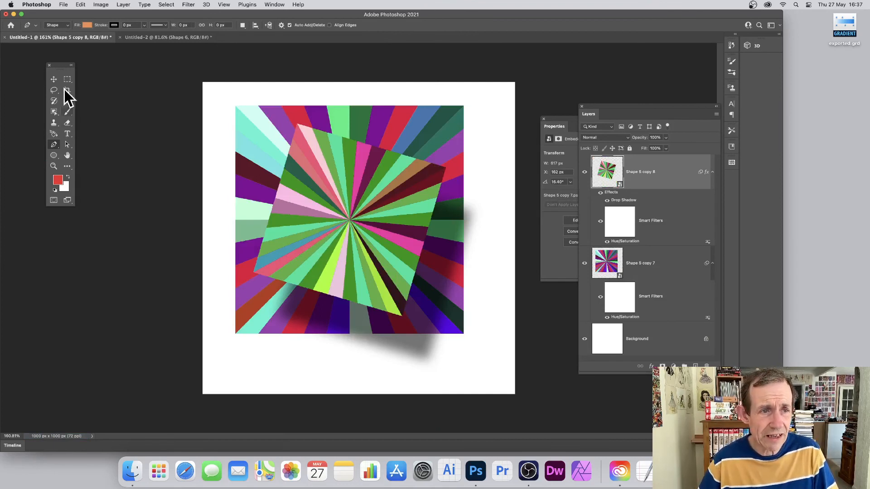
click(54, 79)
click(403, 120)
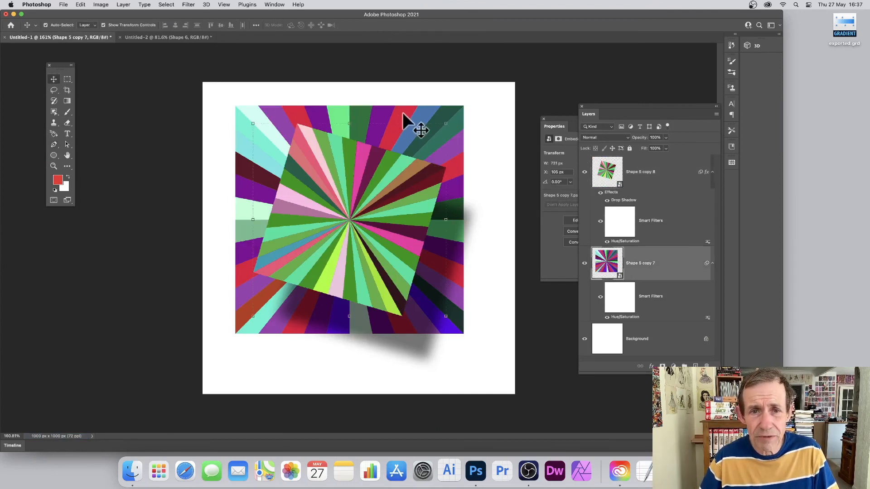